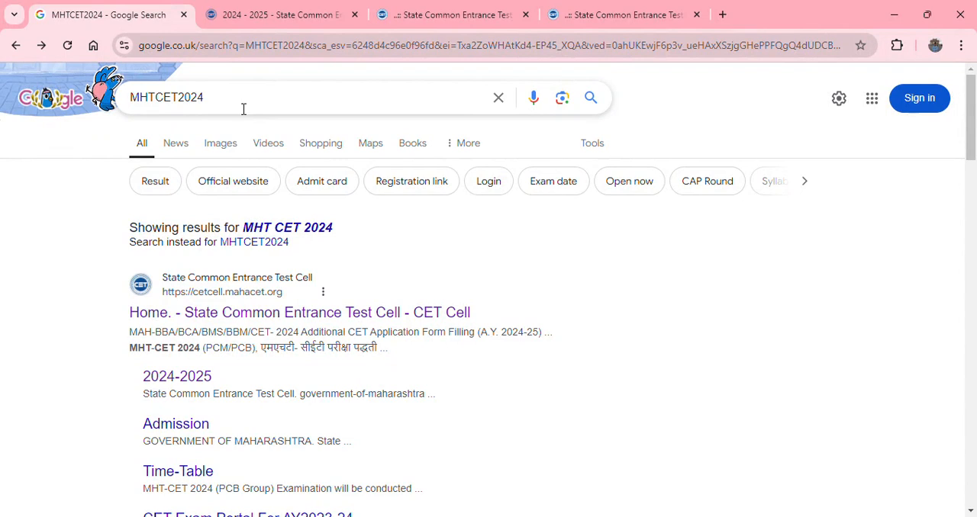
Open the State CET Cell site's A.Y. 2024-25 admission portal and go to the undergraduate B.E/B.Tech admission page
left_click(209, 297)
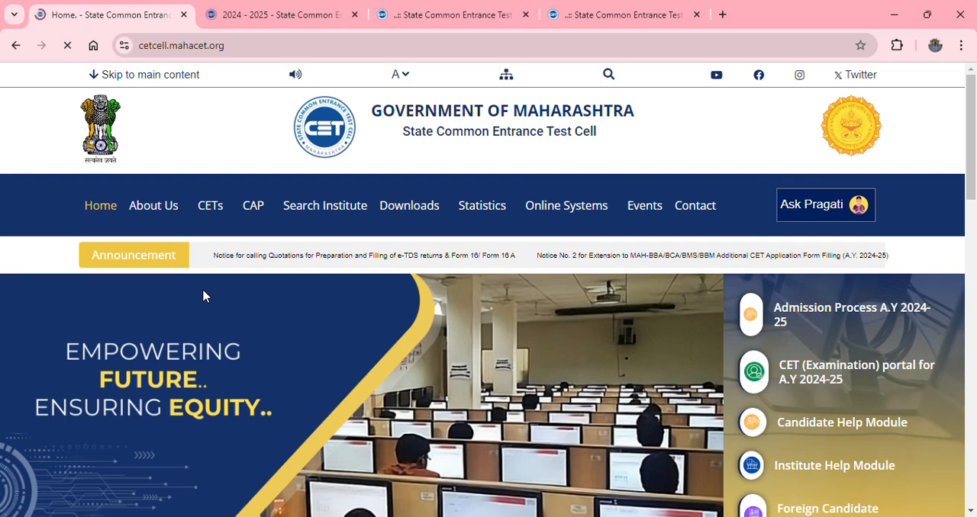
left_click(806, 314)
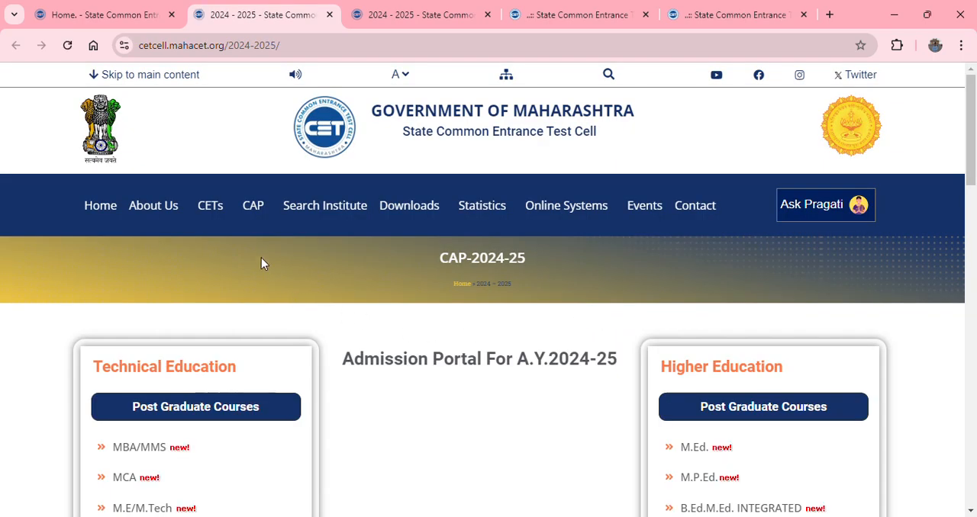
scroll(262, 264, "down", 5)
scroll(263, 263, "down", 3)
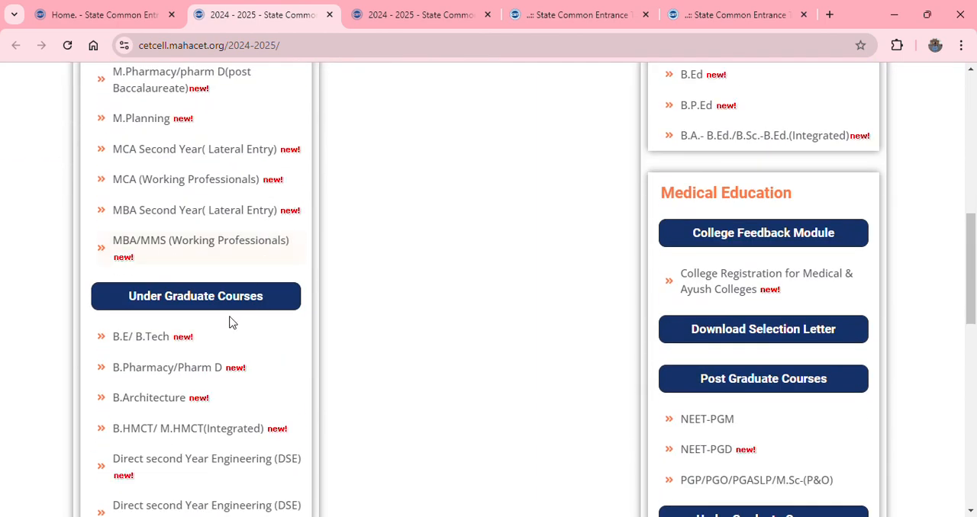
left_click(150, 342)
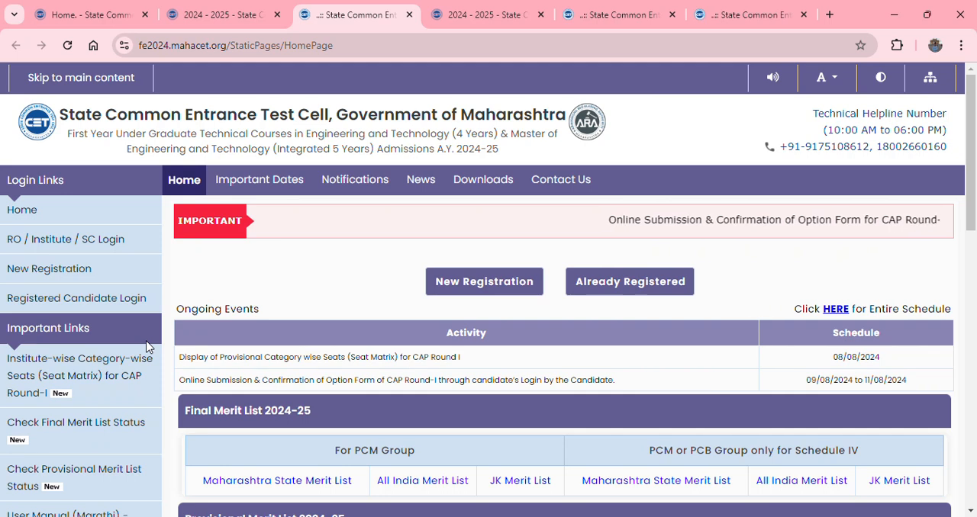
Open the registered candidate login and enter the candidate's application ID and account password
left_click(61, 300)
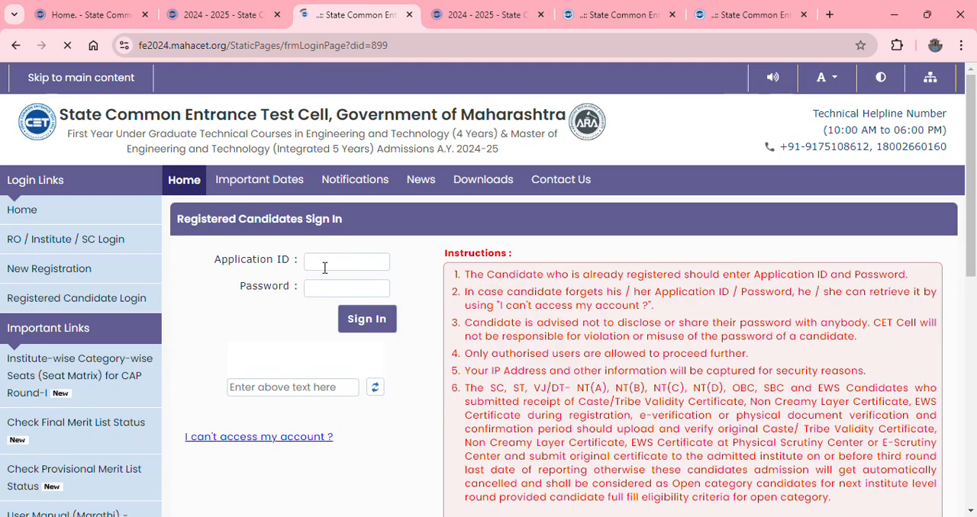
left_click(324, 268)
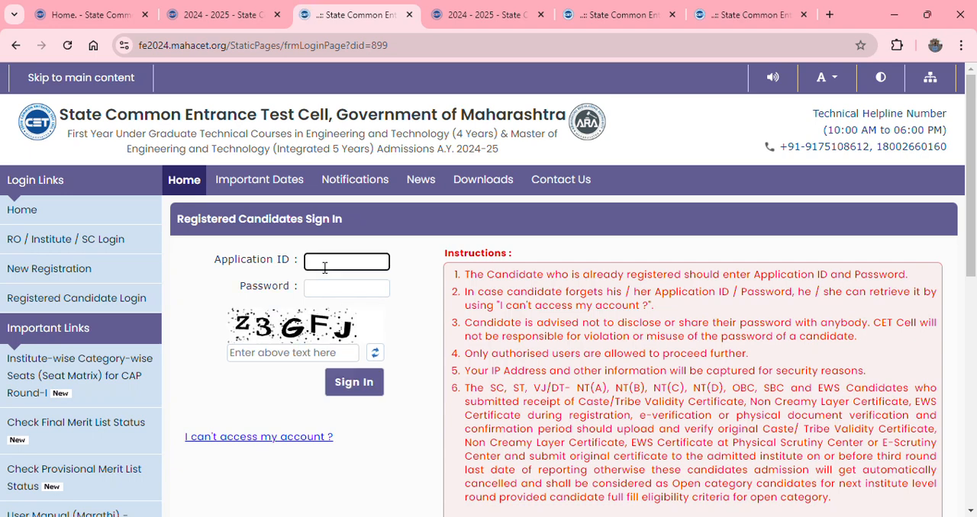
left_click(325, 290)
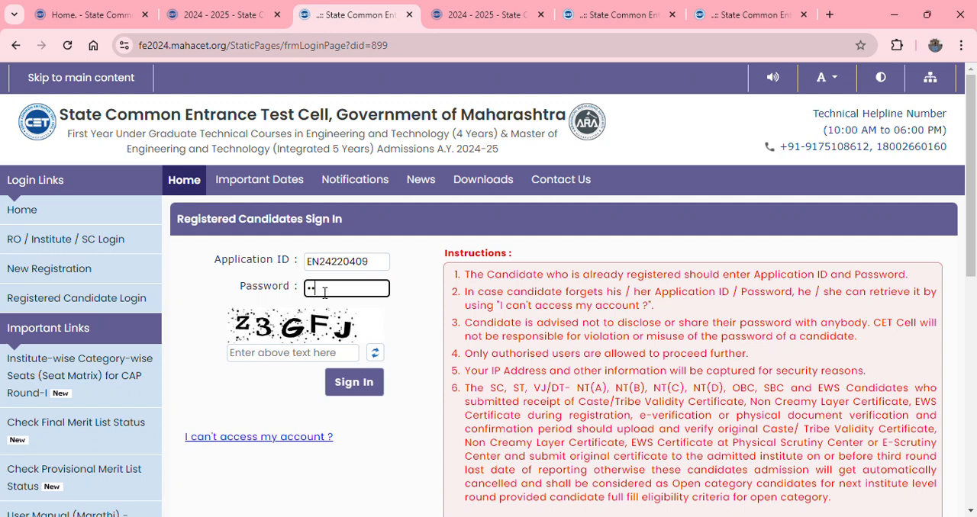
type("•••••")
Enter the captcha text shown in the image and sign in to the candidate account
left_click(247, 353)
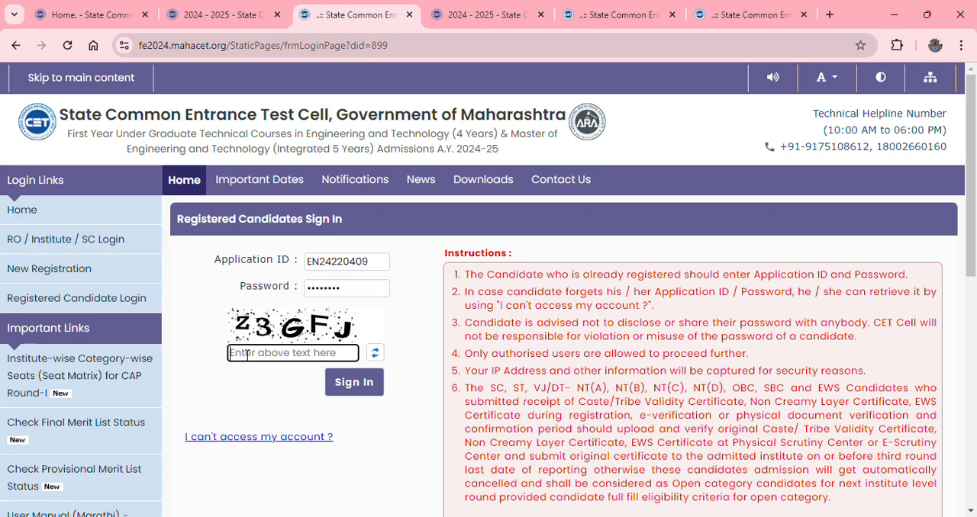
type("Z3G")
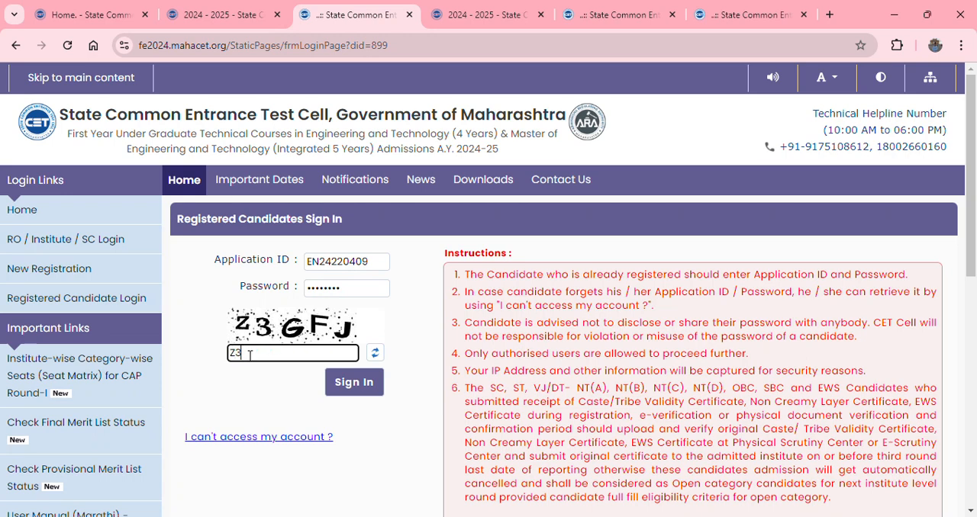
type("FJ")
left_click(359, 388)
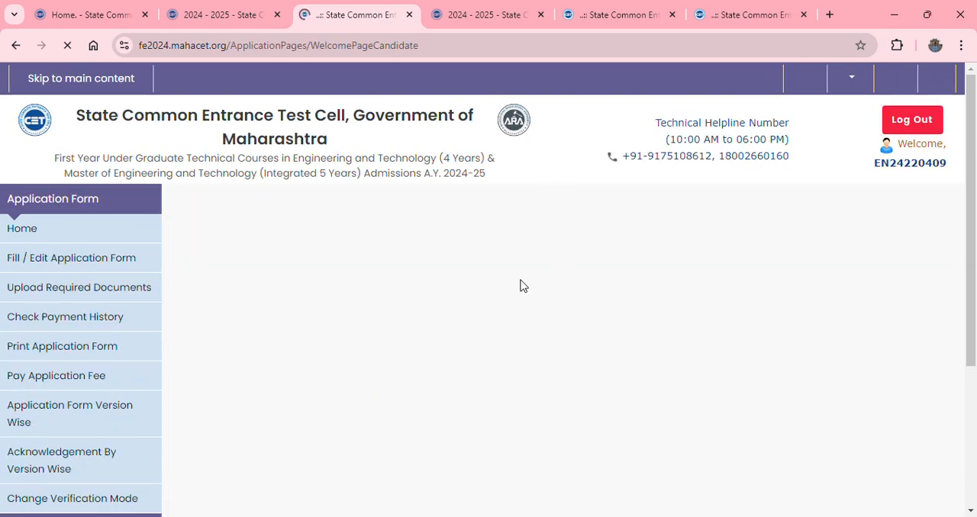
Review the CAP Round-I option form instructions on the candidate's welcome page and proceed to fill the option form
scroll(479, 276, "down", 3)
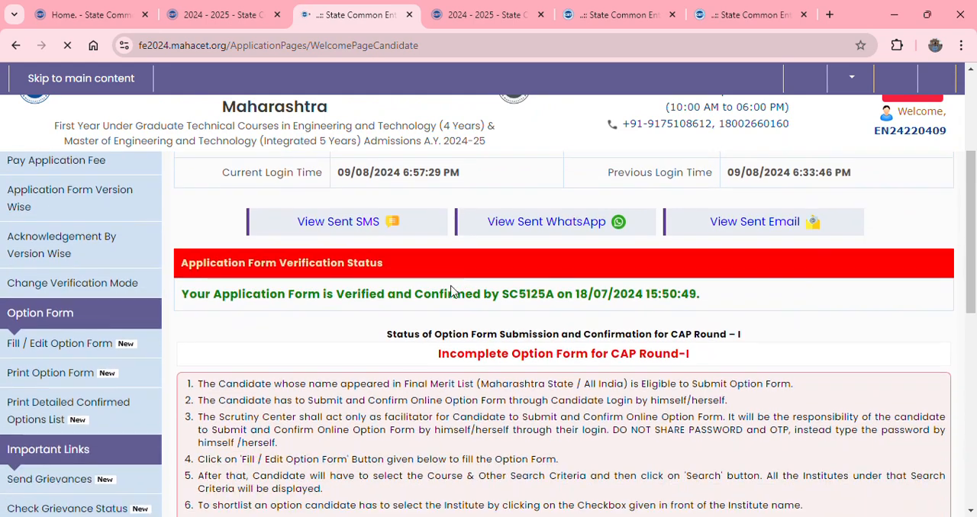
scroll(488, 290, "down", 2)
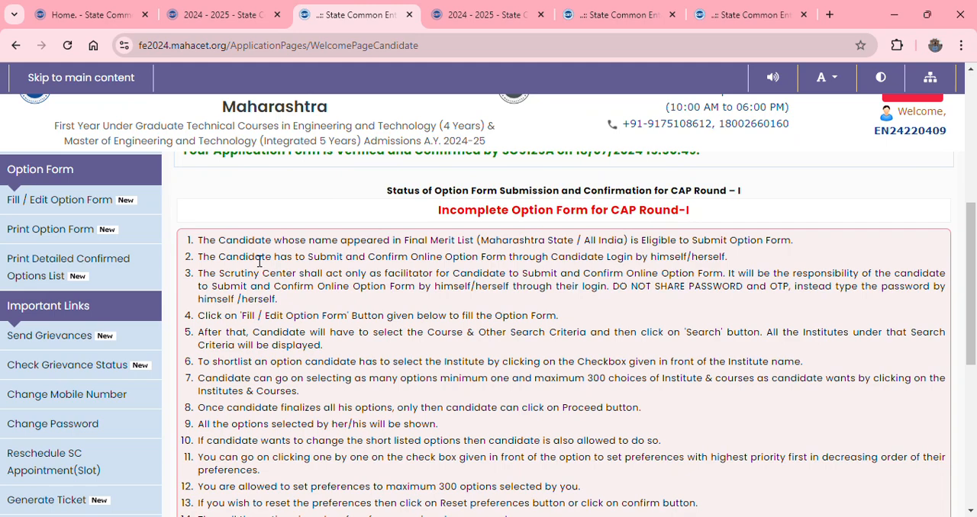
scroll(263, 275, "down", 2)
scroll(337, 295, "up", 1)
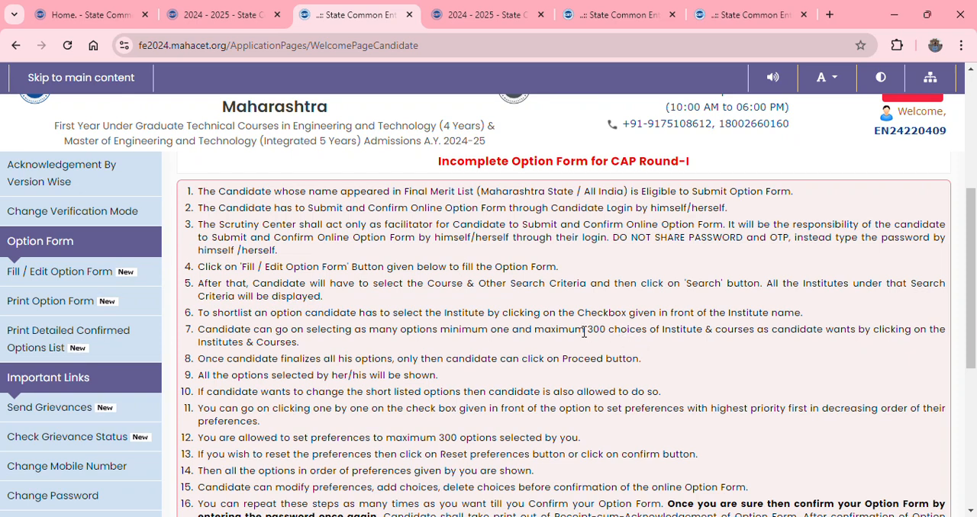
scroll(583, 332, "down", 3)
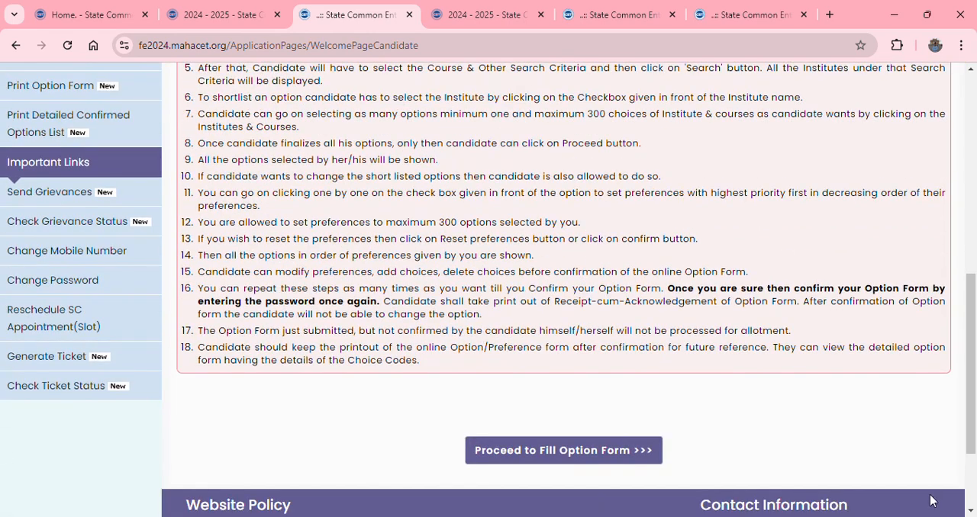
left_click(530, 451)
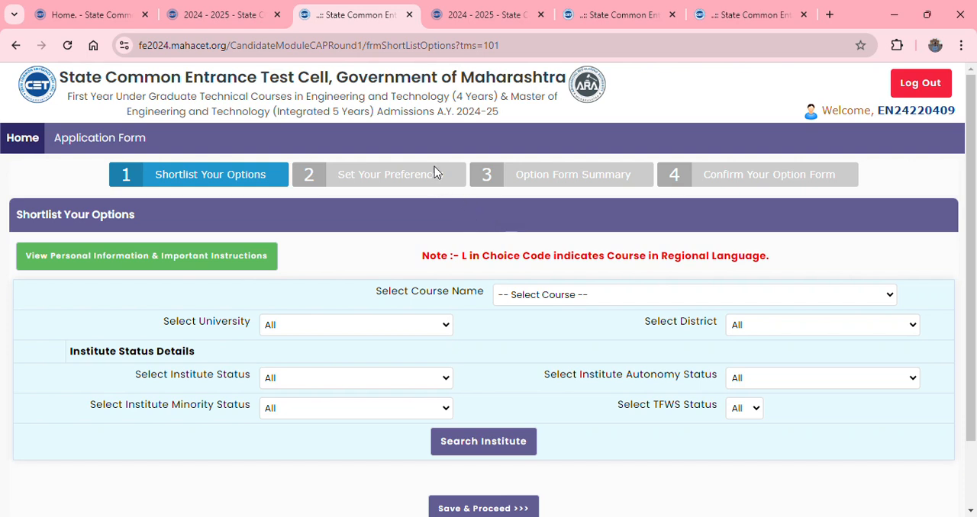
Filter the institute search by course Computer Engineering, university Savitribai Phule Pune University and district Nashik
left_click(434, 147)
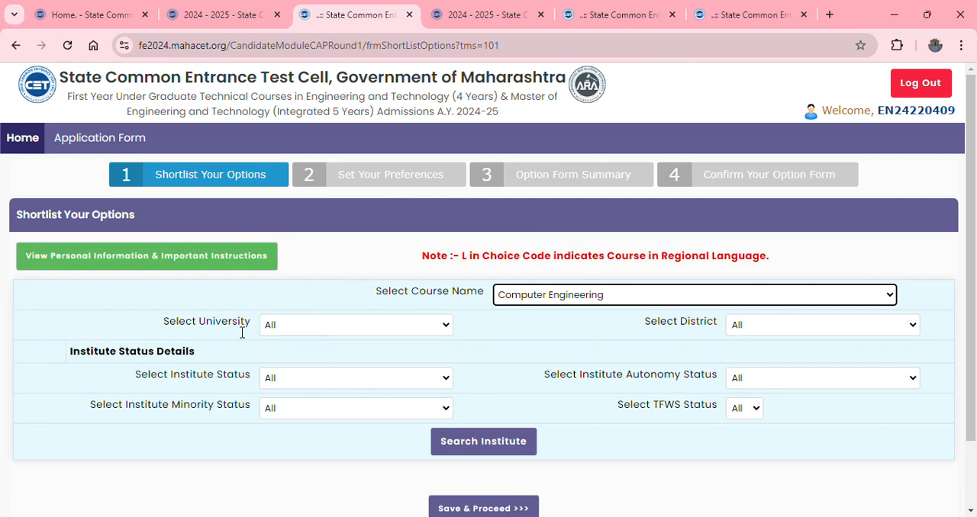
left_click(296, 329)
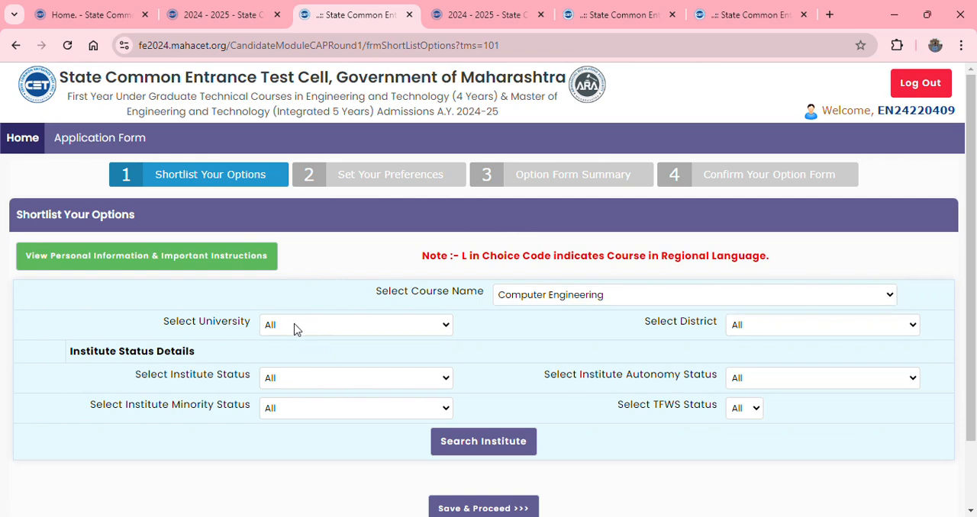
left_click(317, 144)
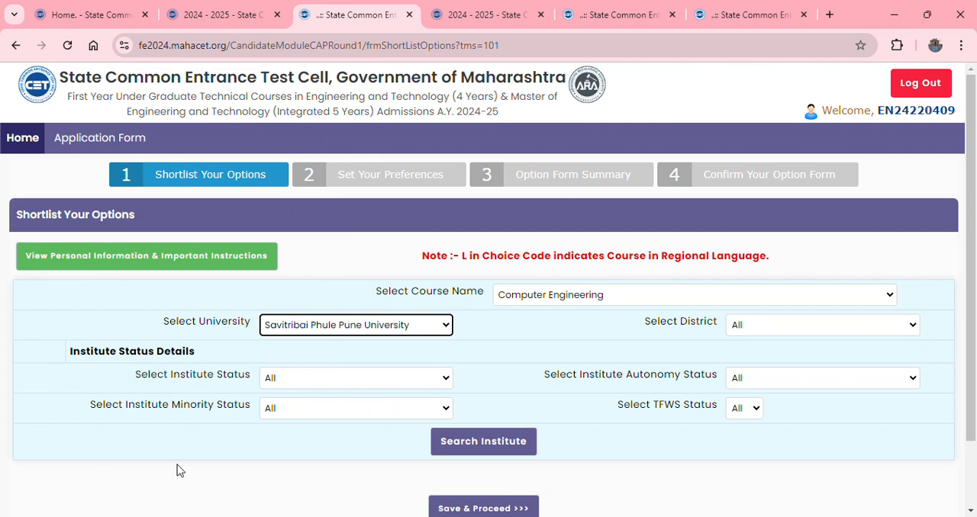
left_click(793, 328)
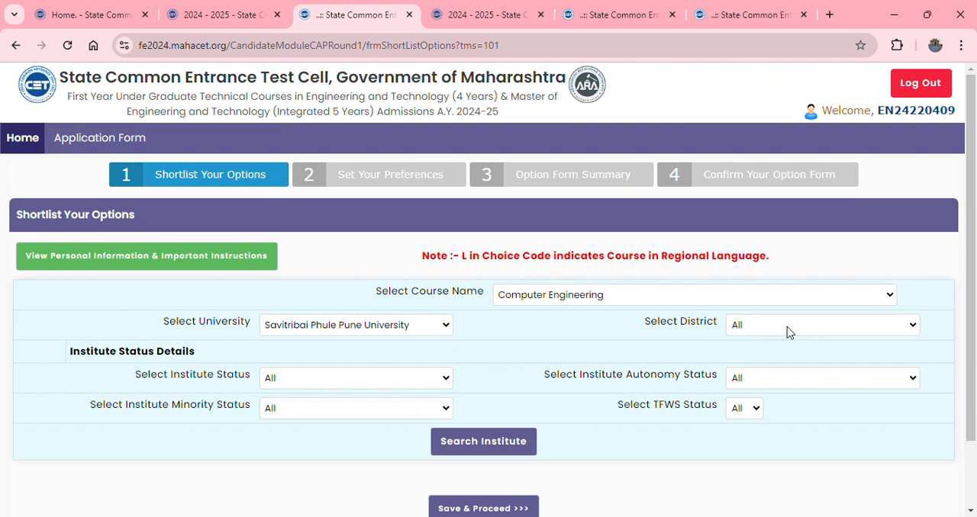
left_click(756, 360)
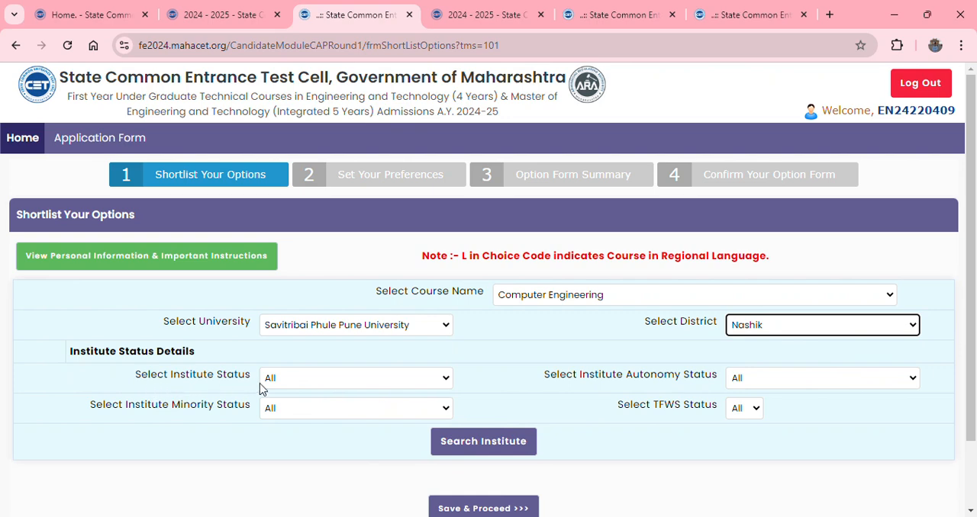
Choose All for institute status, autonomy status, minority status and TFWS status, and search for matching institutes
left_click(312, 379)
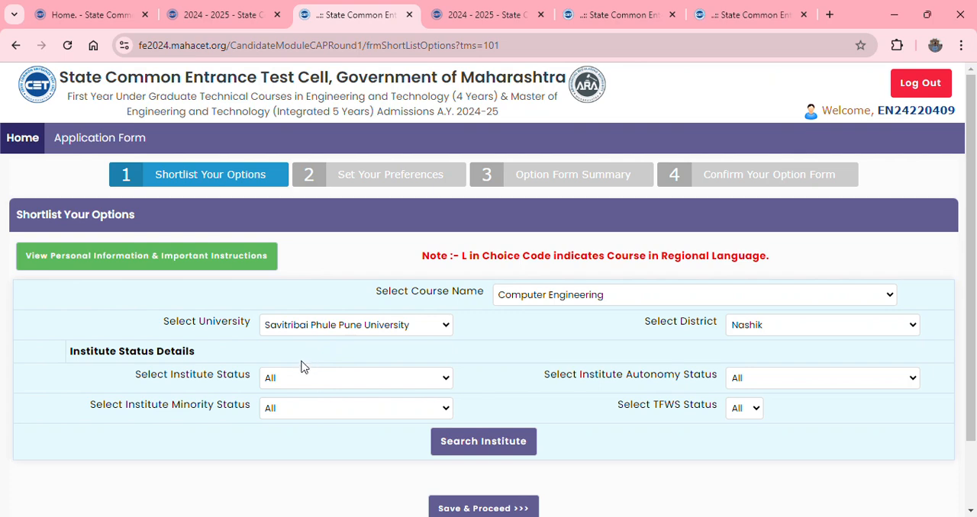
left_click(266, 241)
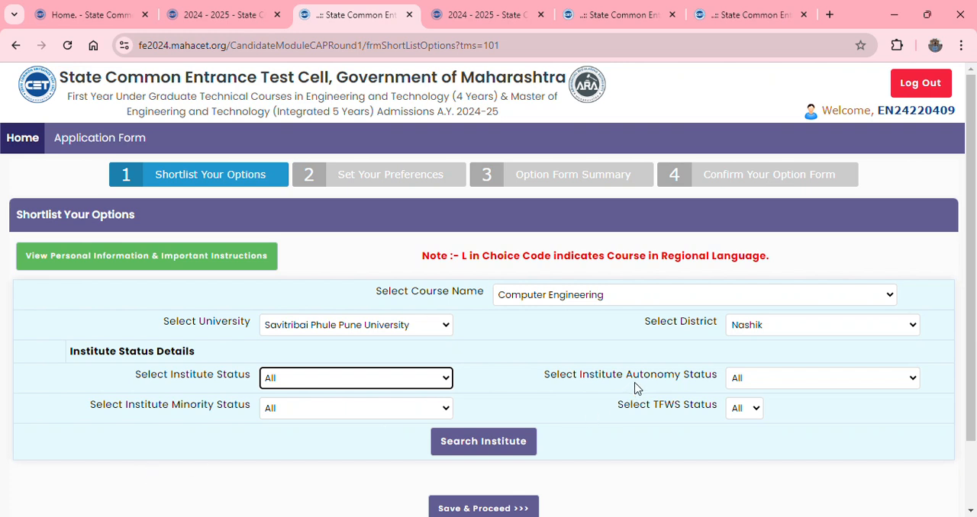
left_click(760, 379)
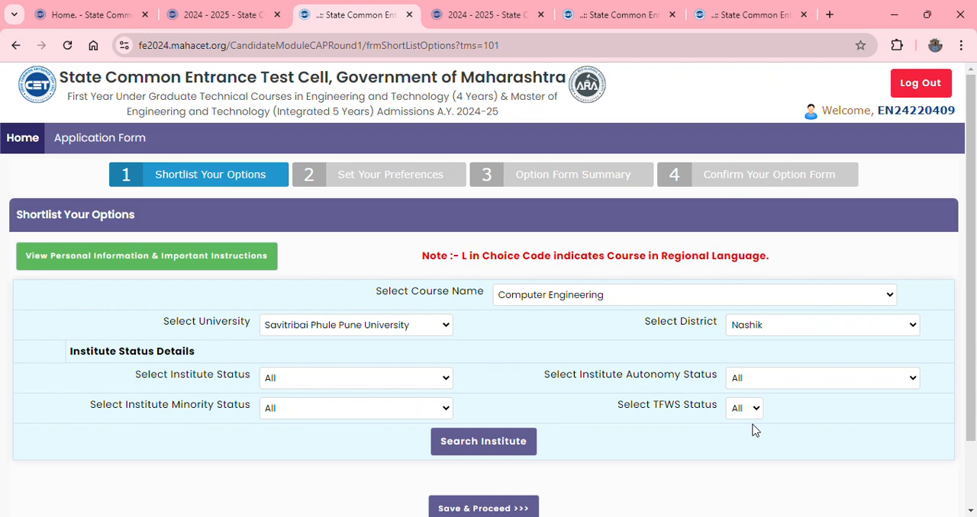
left_click(741, 395)
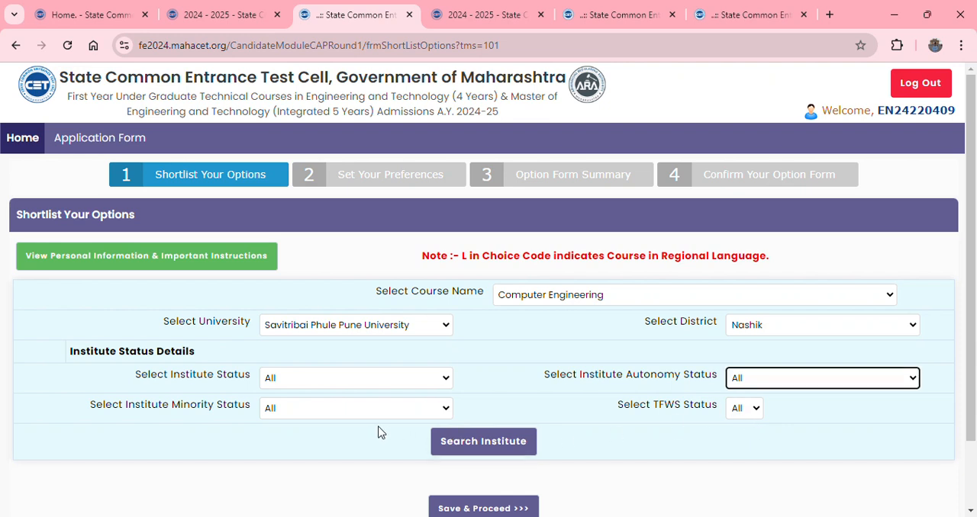
left_click(285, 411)
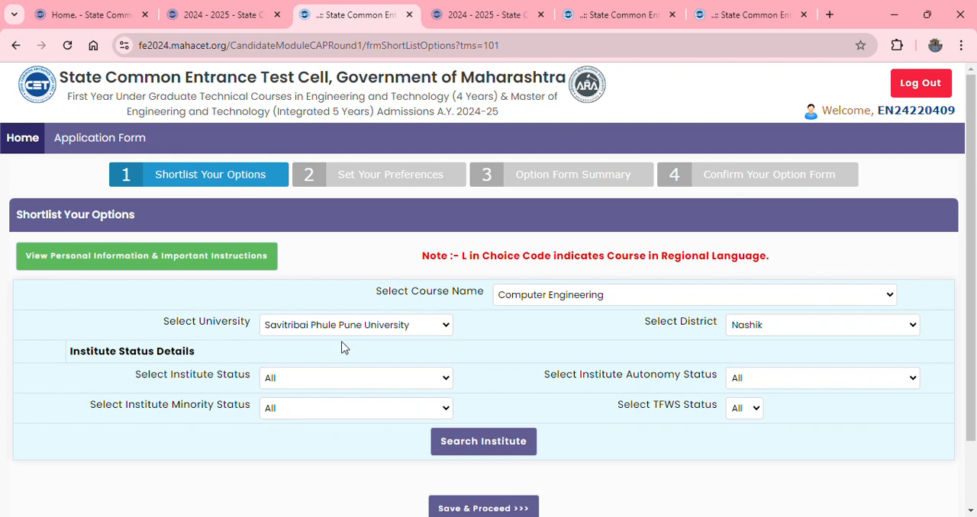
left_click(276, 193)
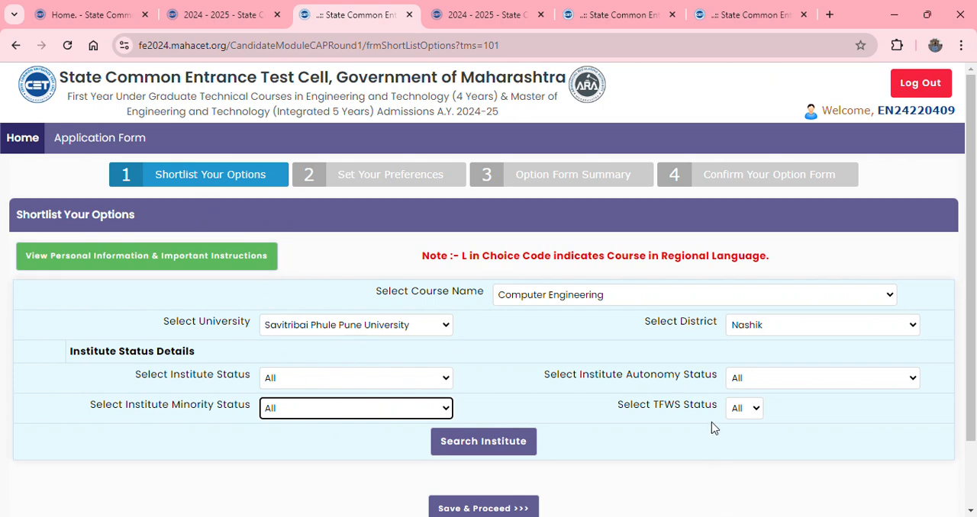
left_click(756, 415)
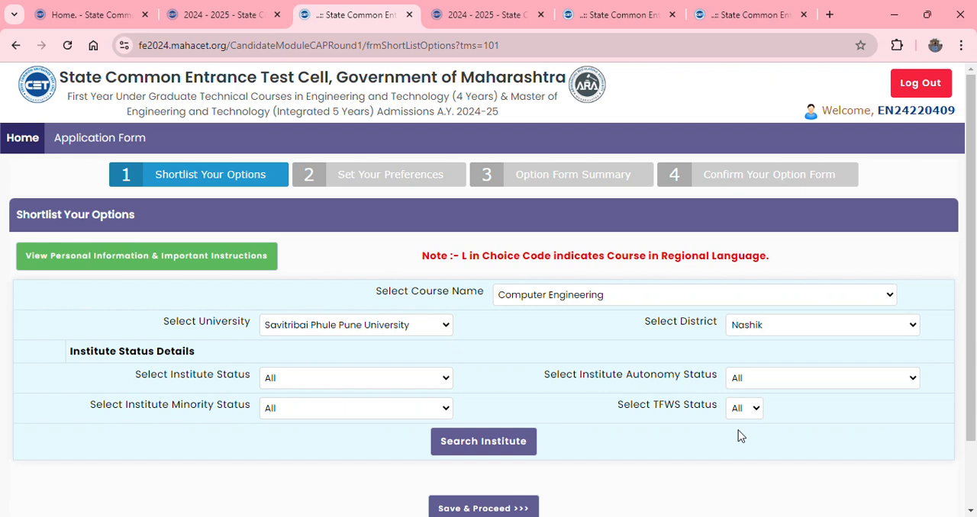
left_click(737, 430)
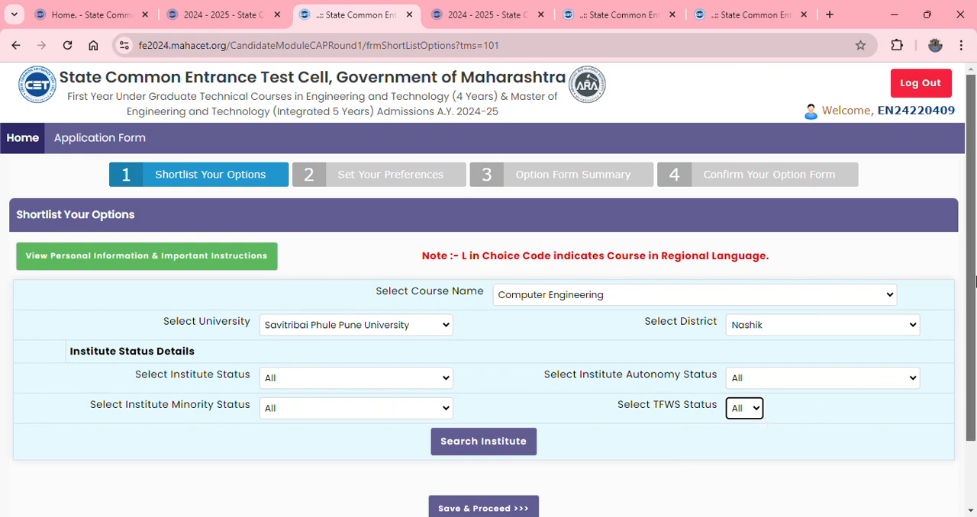
scroll(511, 418, "down", 2)
left_click(494, 369)
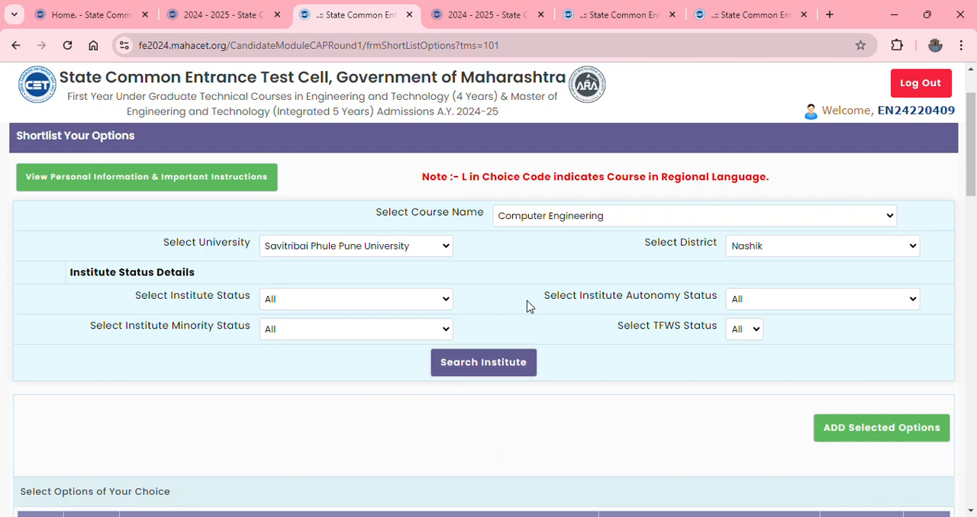
scroll(574, 221, "down", 2)
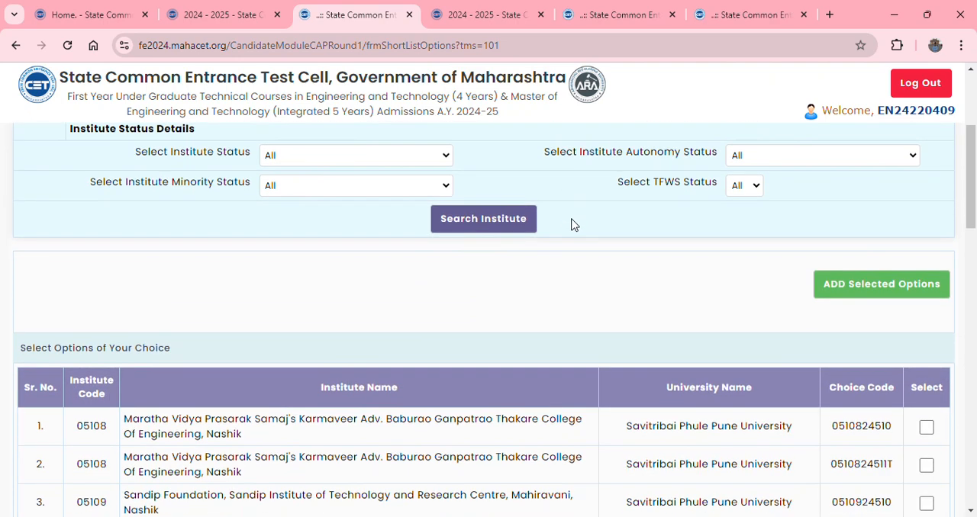
scroll(574, 222, "down", 4)
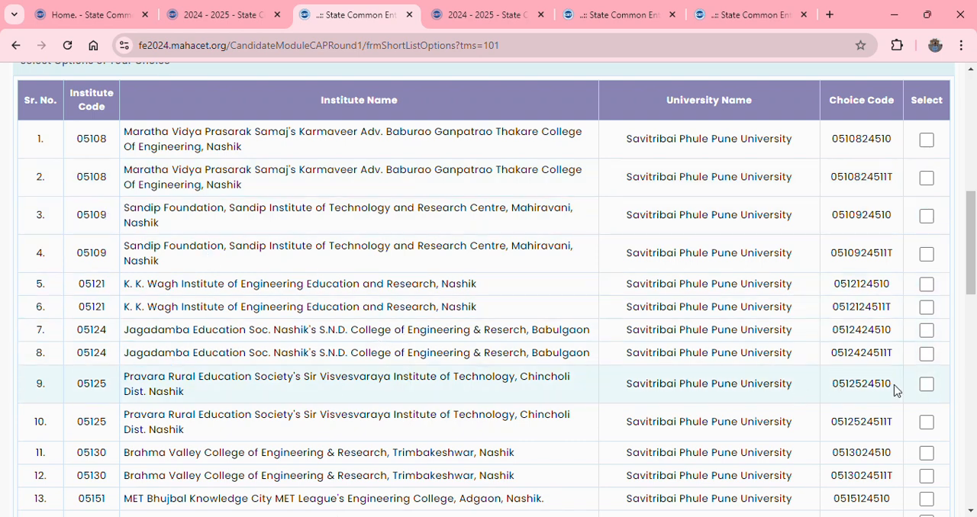
left_click(925, 386)
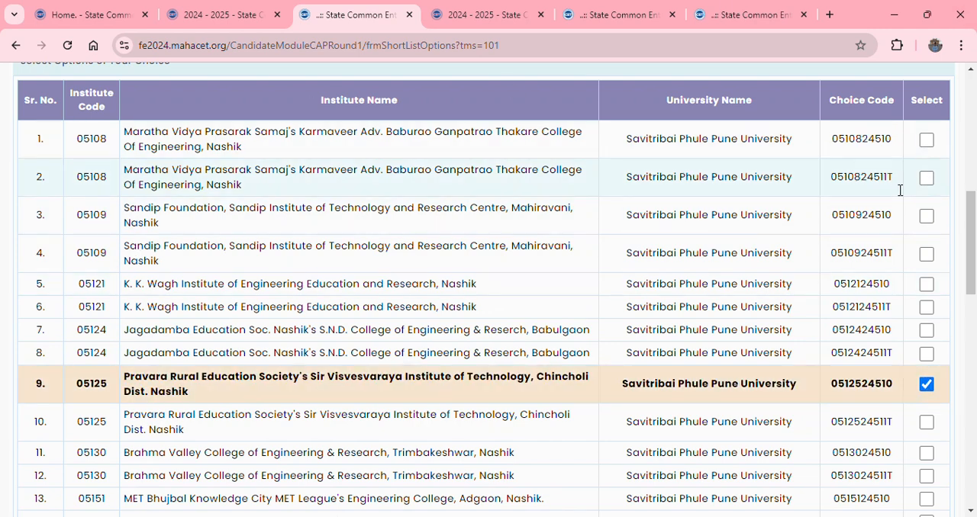
left_click(927, 181)
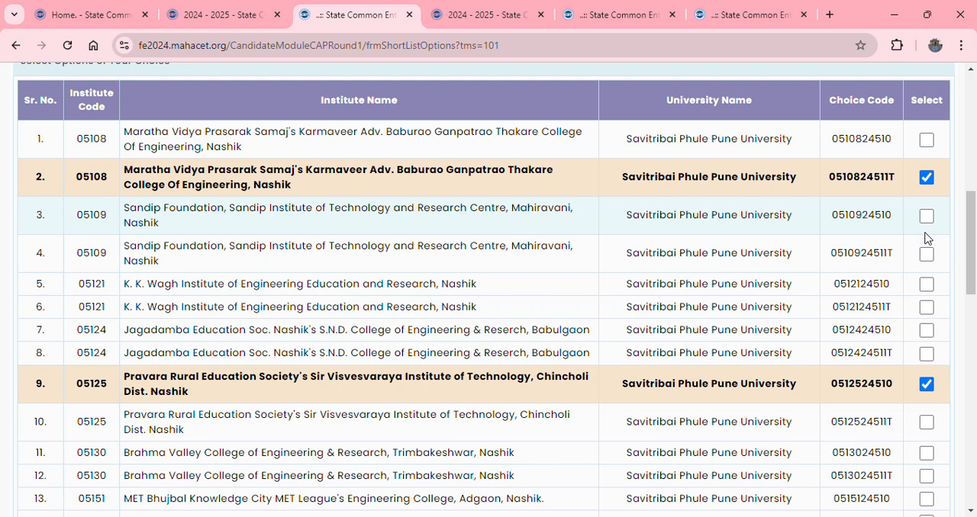
left_click(925, 283)
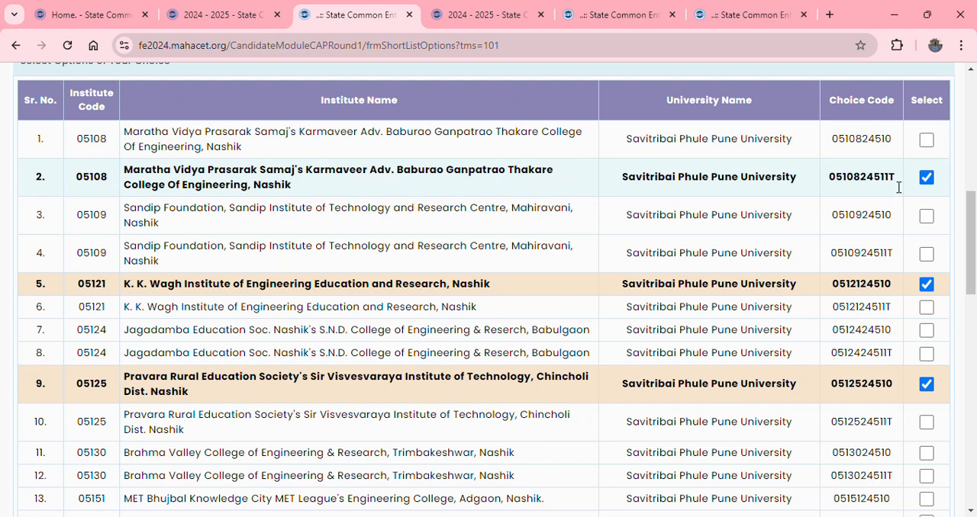
left_click(926, 139)
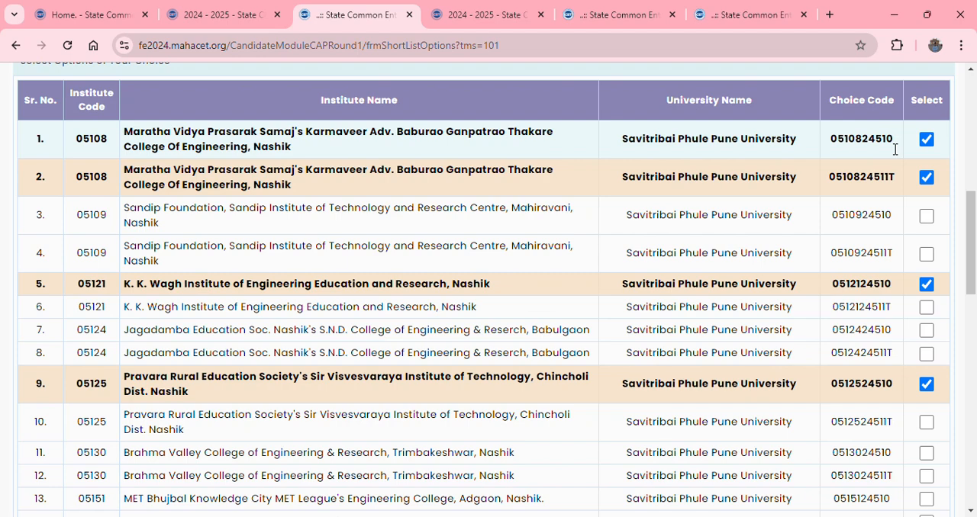
left_click(926, 307)
scroll(974, 285, "down", 2)
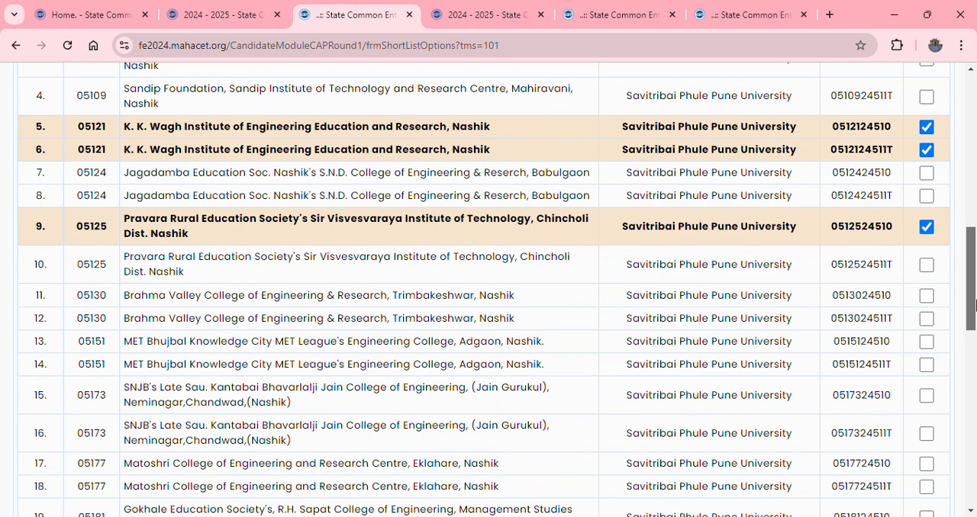
left_click(926, 264)
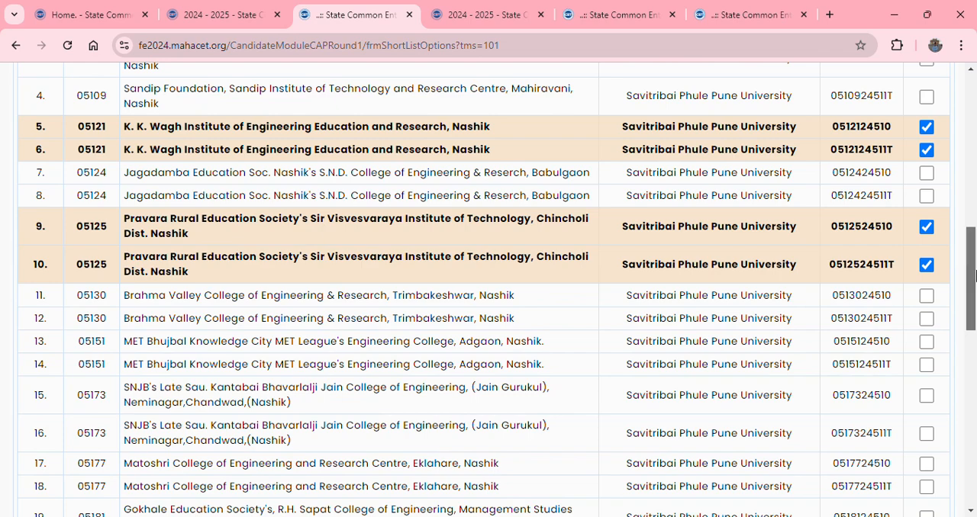
left_click_drag(975, 275, 974, 447)
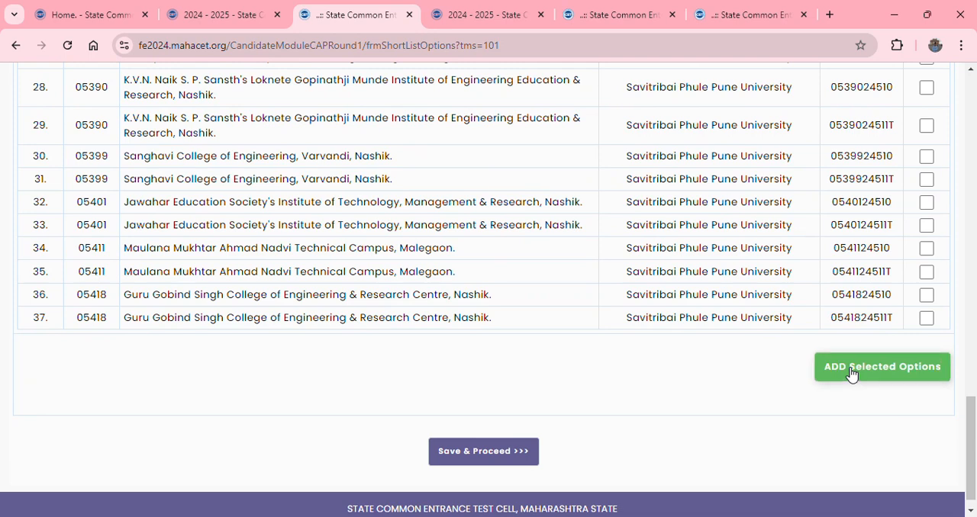
left_click(851, 373)
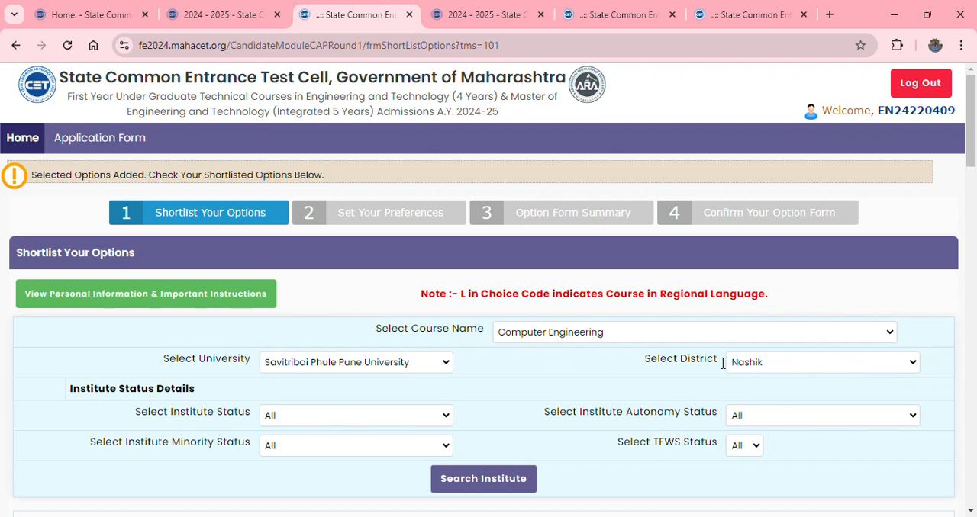
Change the district filter to Pune and search for matching Computer Engineering institutes
left_click(749, 418)
left_click(470, 482)
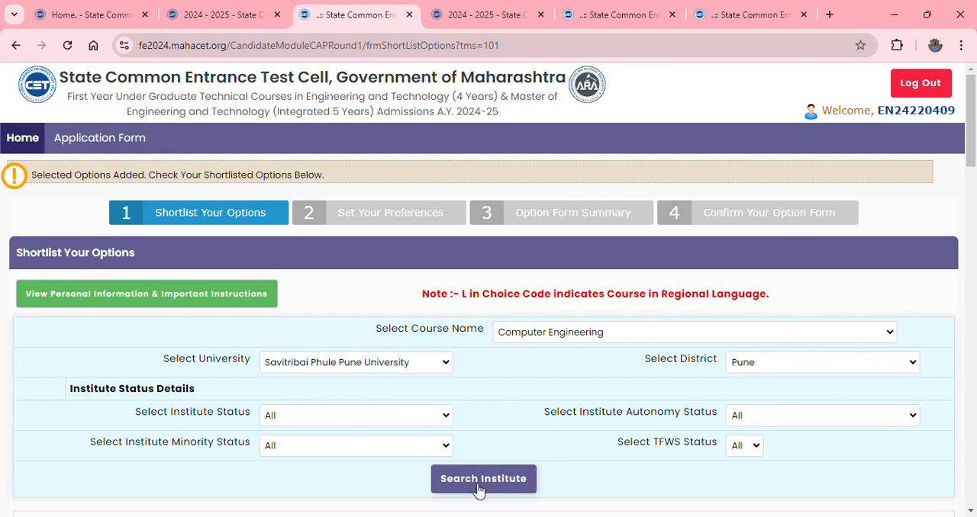
left_click_drag(973, 147, 974, 205)
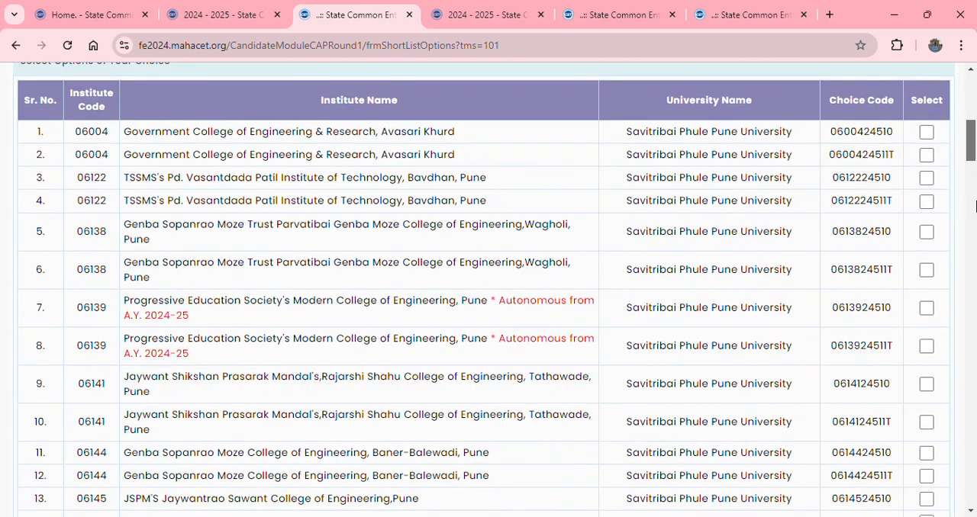
mouse_move(975, 204)
left_mouse_down()
mouse_move(975, 235)
mouse_move(975, 184)
mouse_move(975, 222)
left_mouse_up()
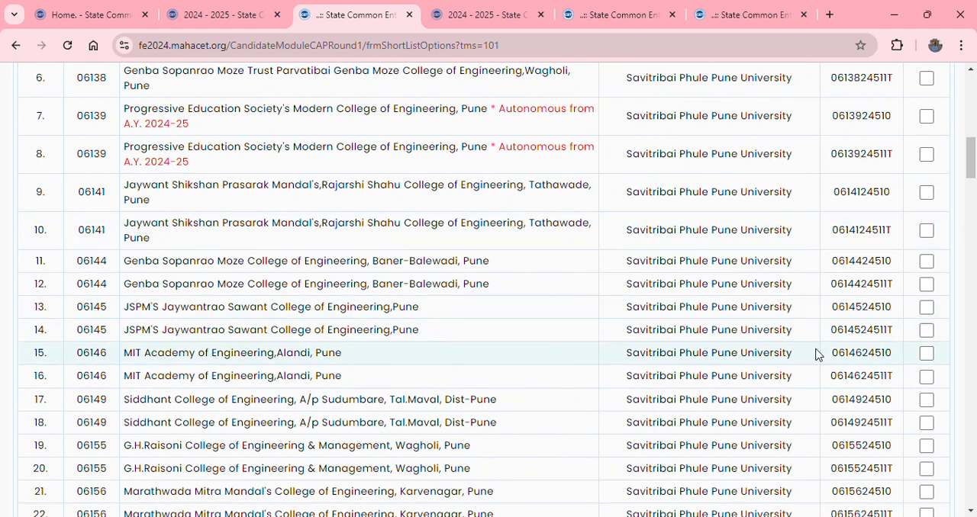
left_click(926, 355)
left_click_drag(970, 160, 970, 462)
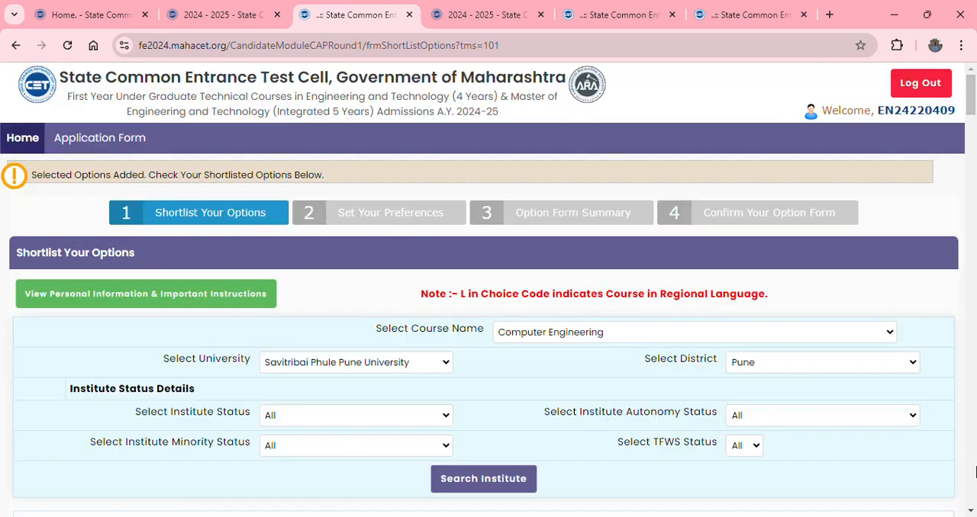
left_click(973, 471)
left_click_drag(972, 141, 922, 84)
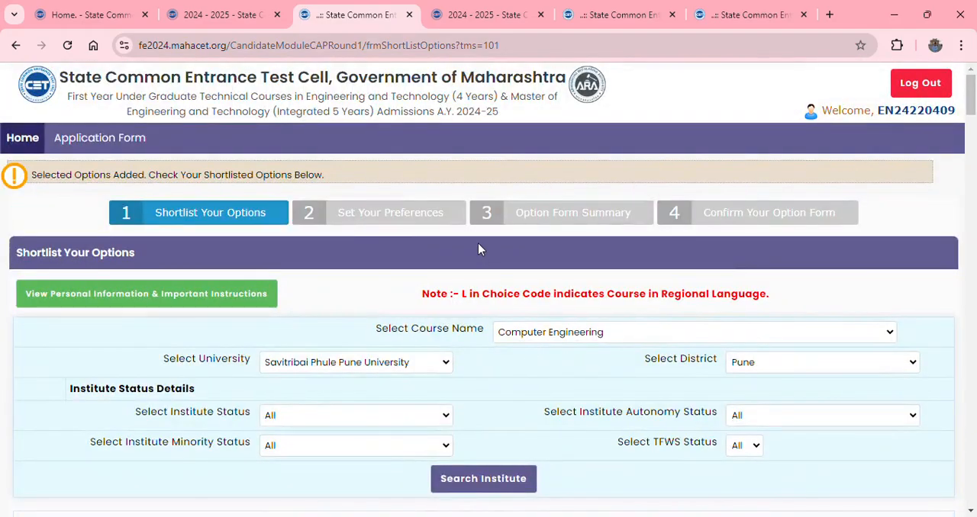
Set the course to Information Technology and the district to Nashik, and search for matching institutes
key("i")
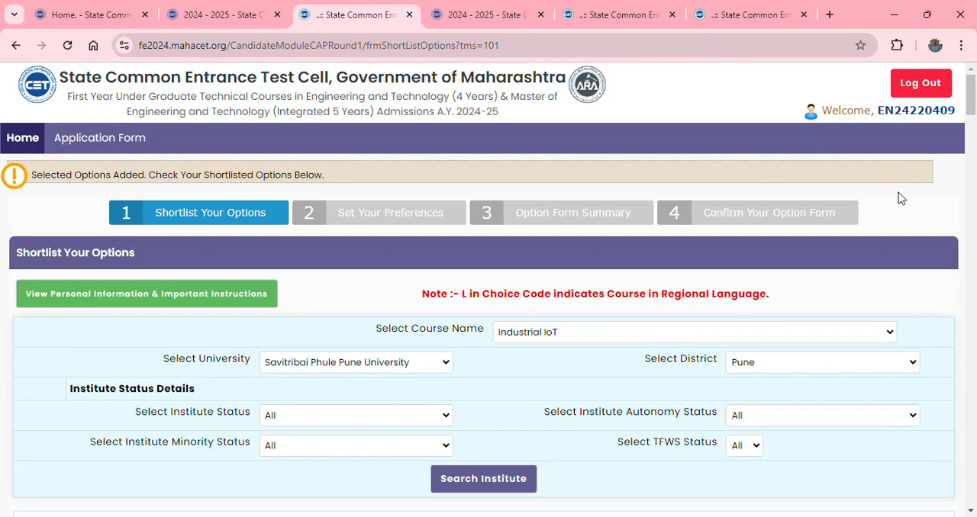
key("i")
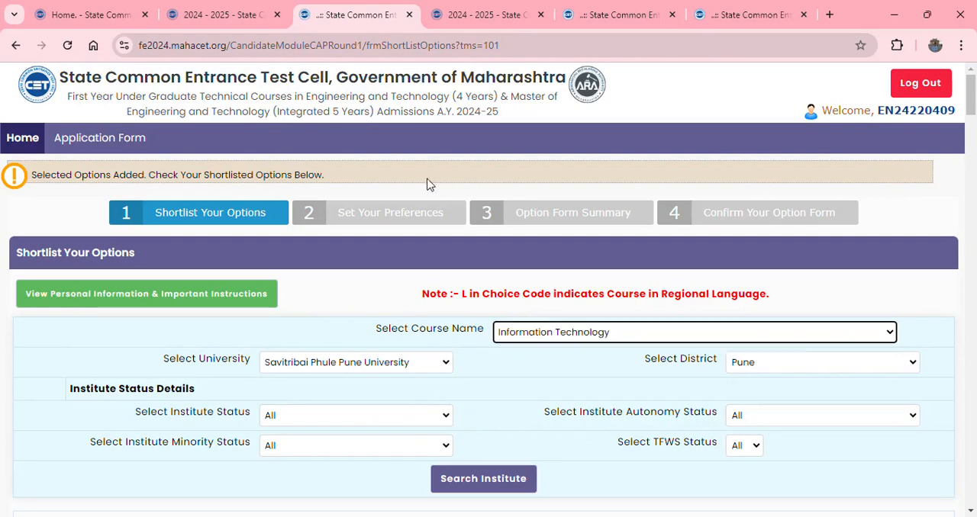
left_click(752, 401)
left_click(482, 484)
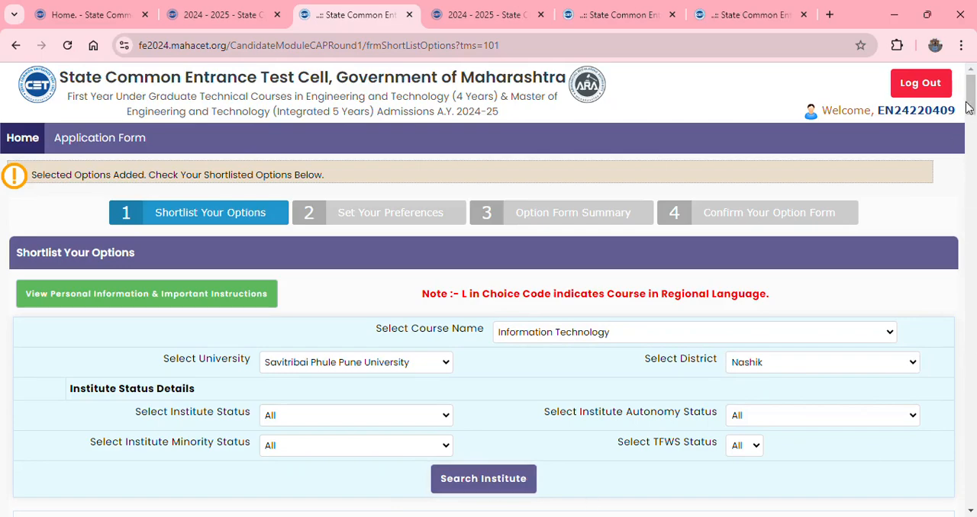
left_click_drag(970, 96, 974, 266)
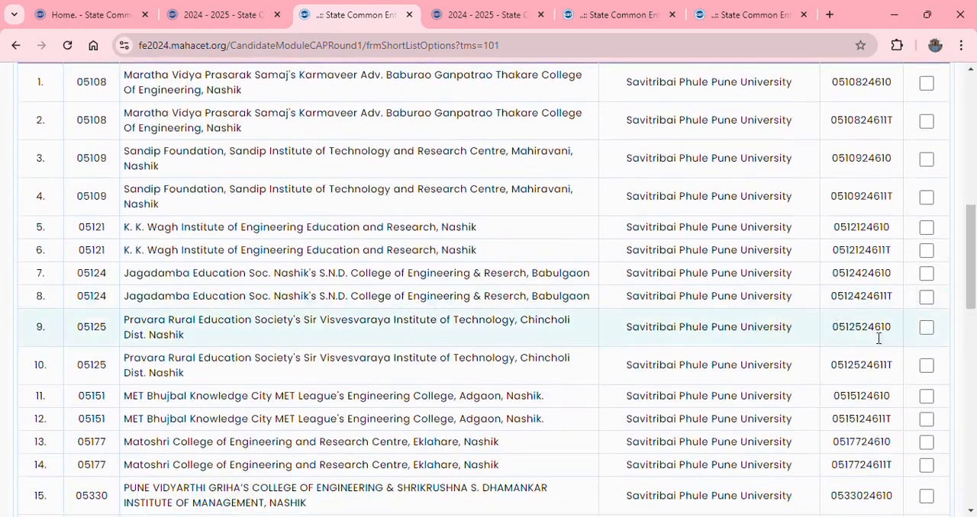
left_click(926, 329)
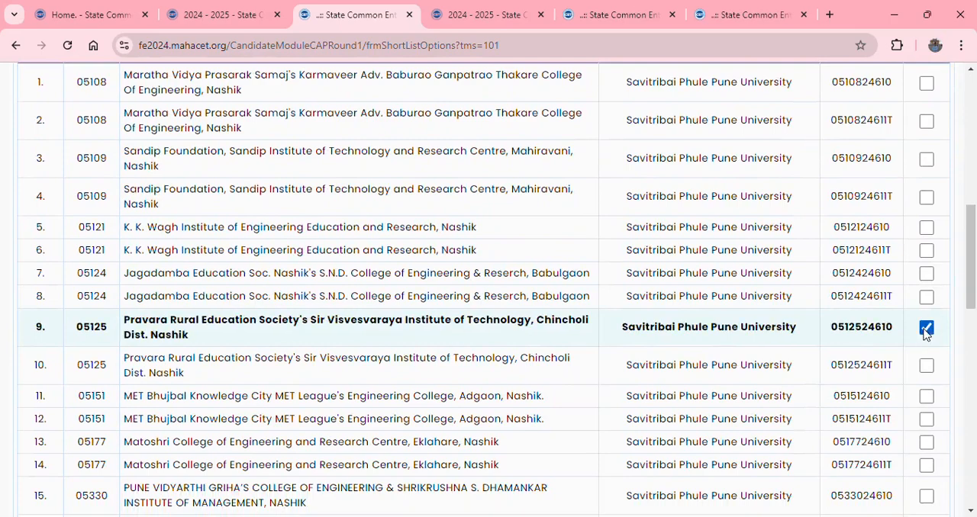
left_click(925, 367)
left_click_drag(973, 302, 975, 394)
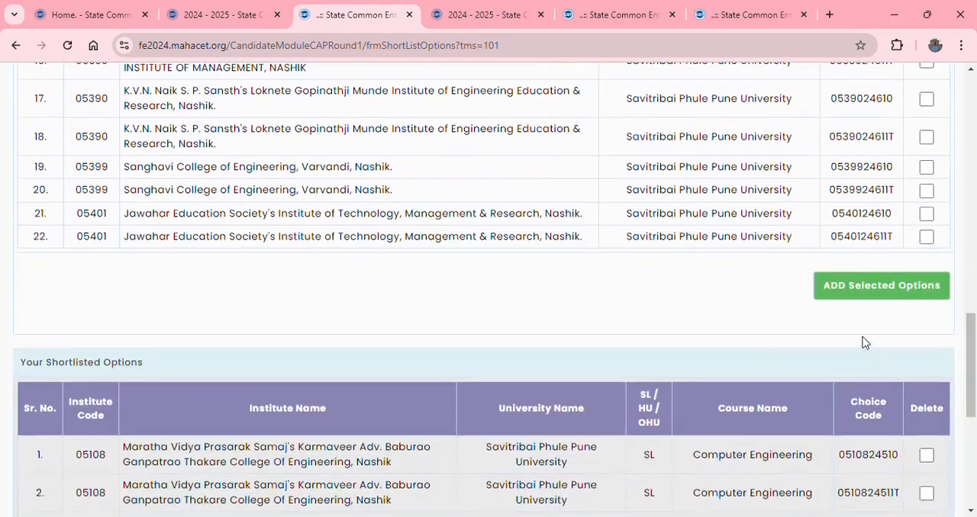
left_click(851, 288)
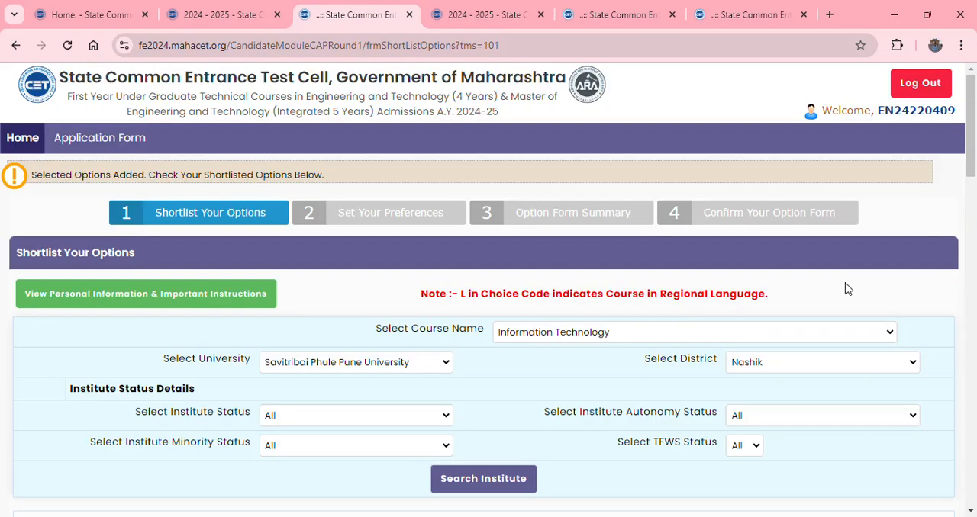
left_click_drag(970, 134, 973, 462)
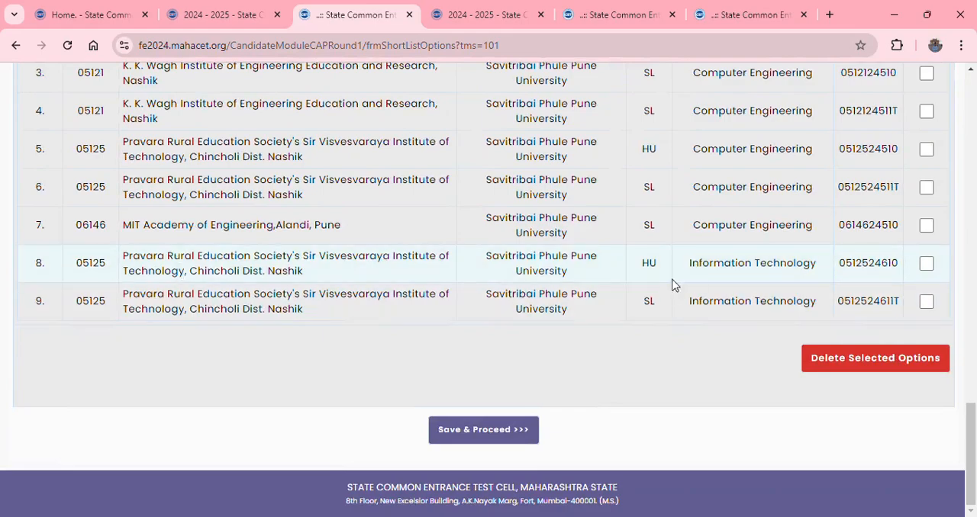
Set the university to Mumbai University and the district to Mumbai City, and search for Information Technology institutes
left_click_drag(974, 402, 973, 90)
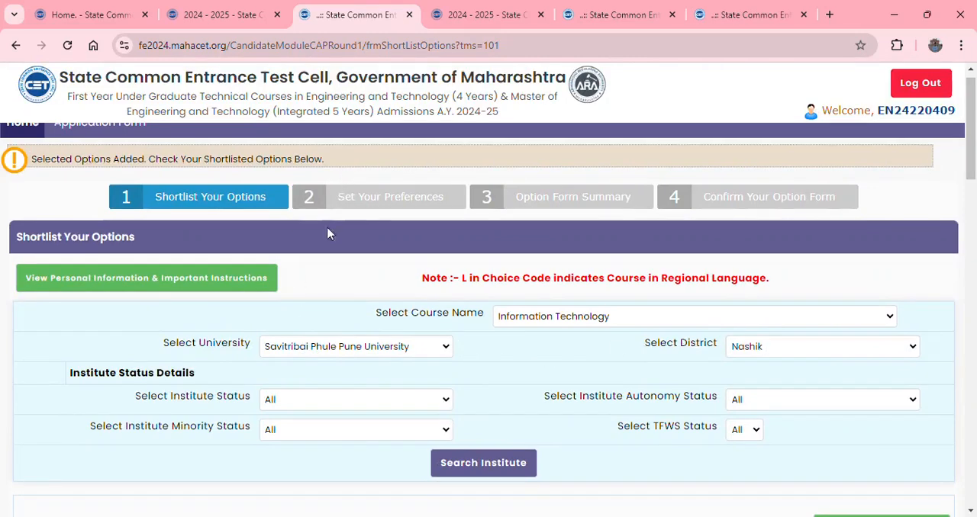
left_click(306, 318)
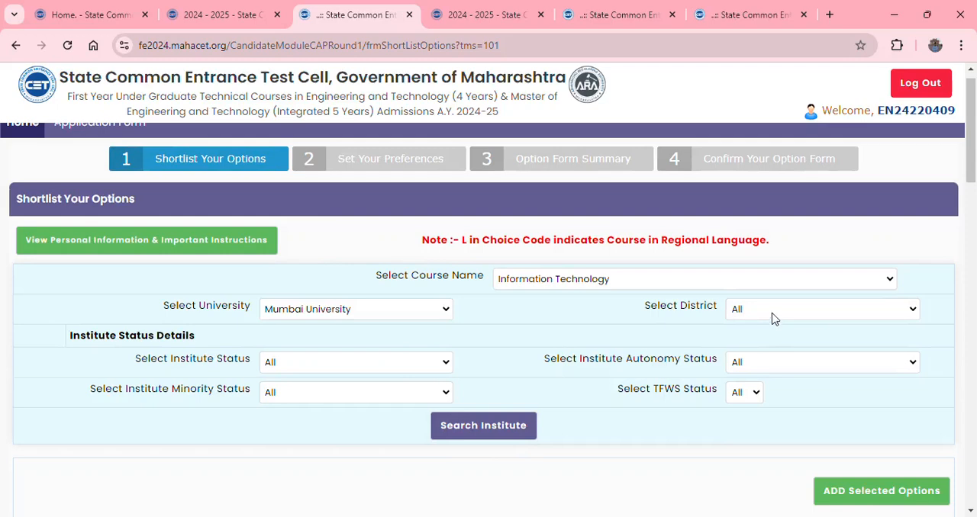
left_click(767, 380)
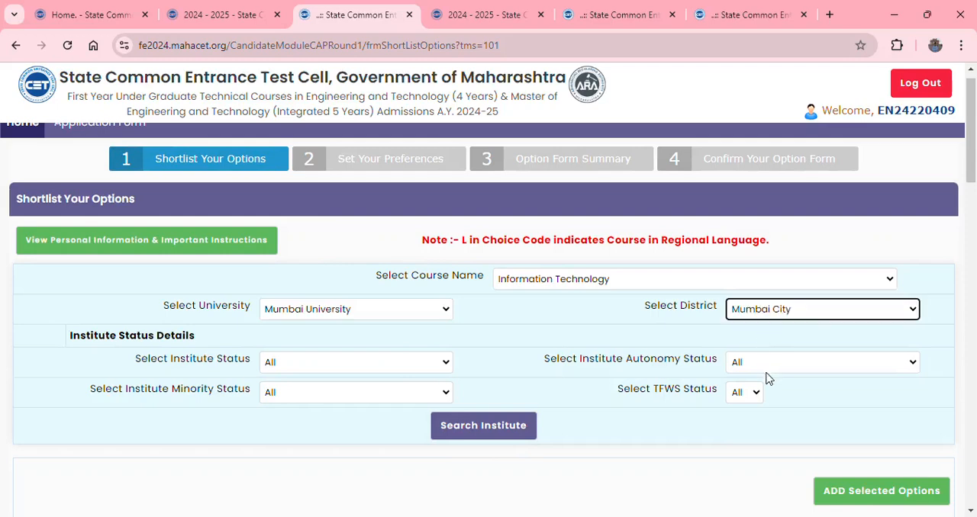
left_click(487, 438)
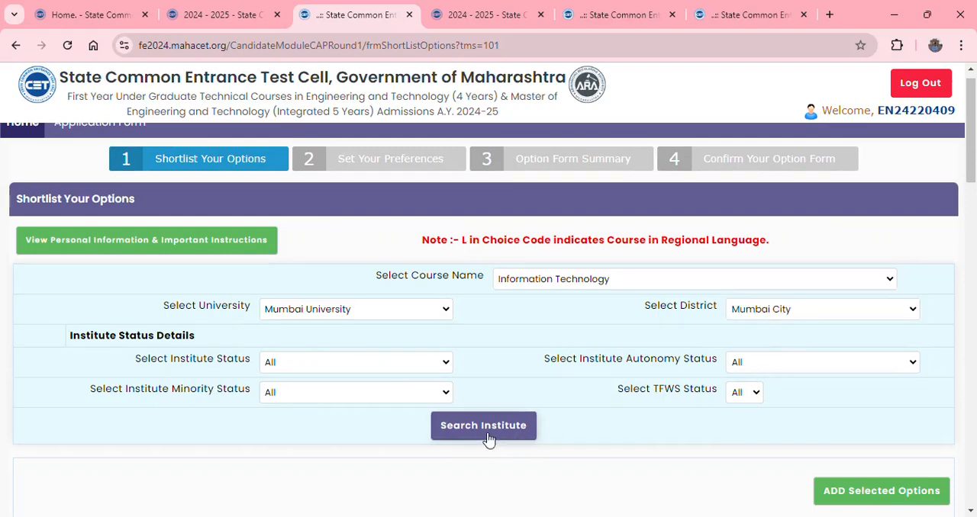
left_click_drag(972, 111, 975, 228)
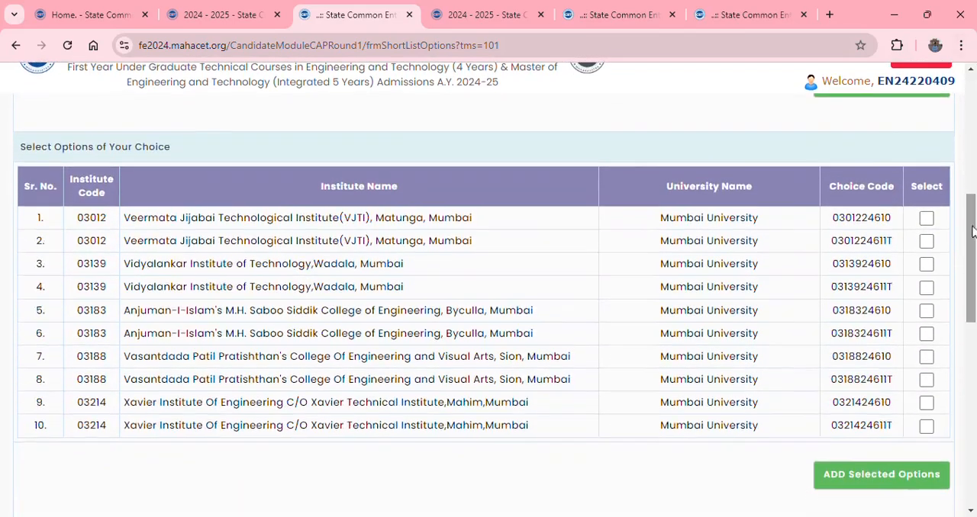
left_click(926, 218)
scroll(975, 236, "down", 2)
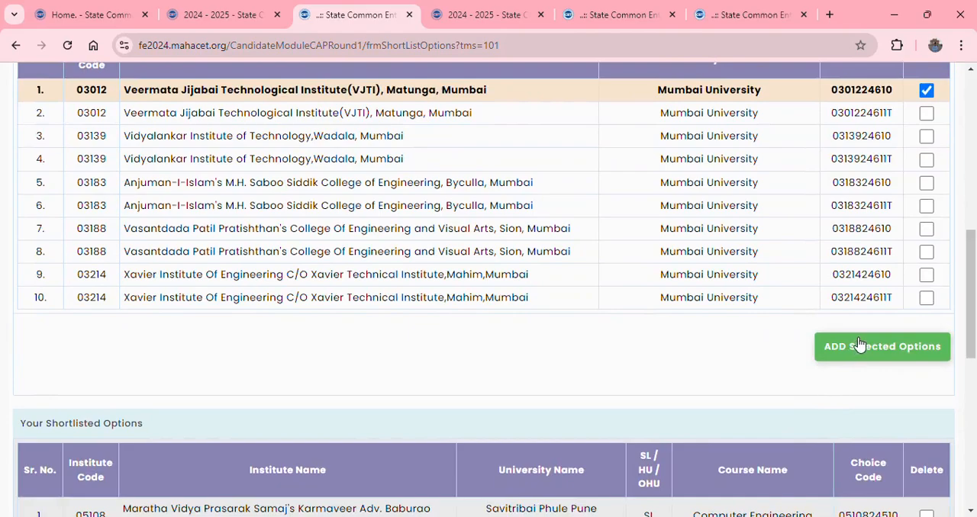
left_click(859, 345)
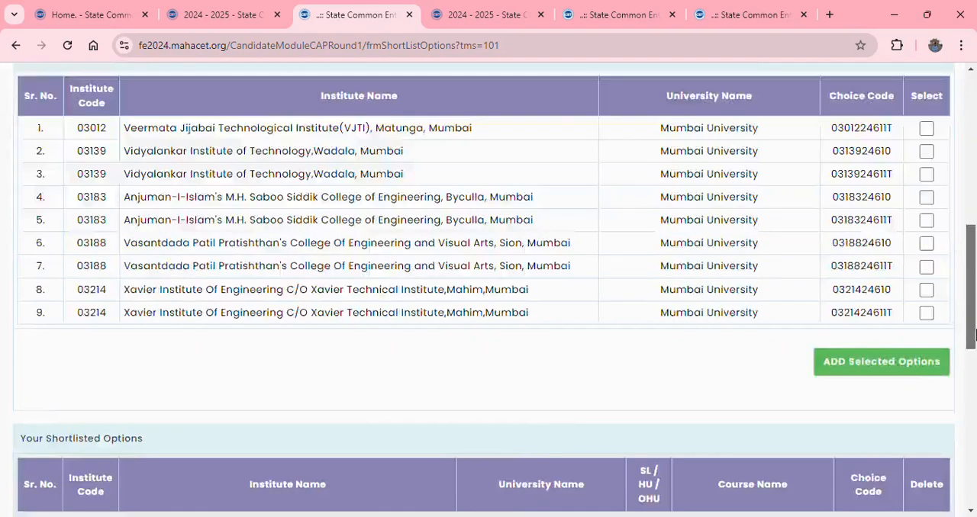
left_click_drag(970, 156, 964, 462)
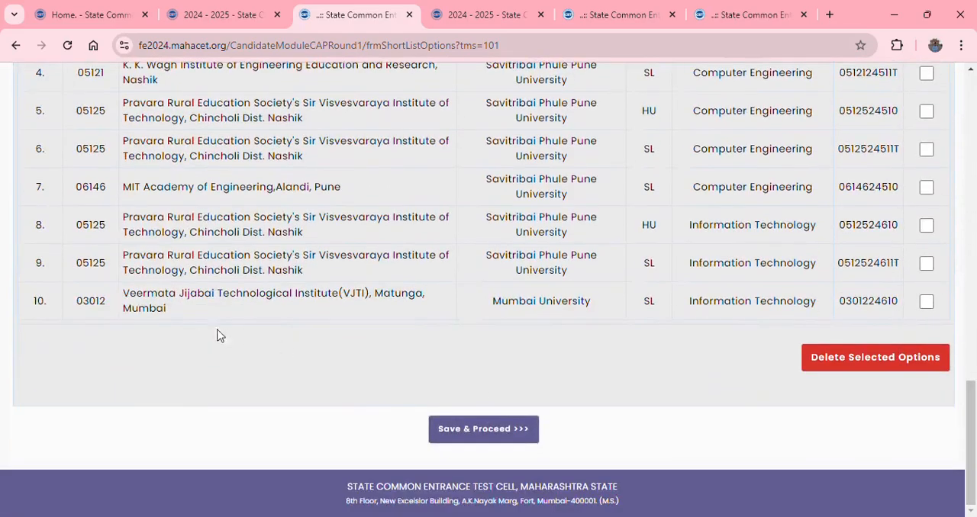
Search for Chemical Engineering institutes under Savitribai Phule Pune University in the Nashik district
left_click_drag(970, 383, 968, 85)
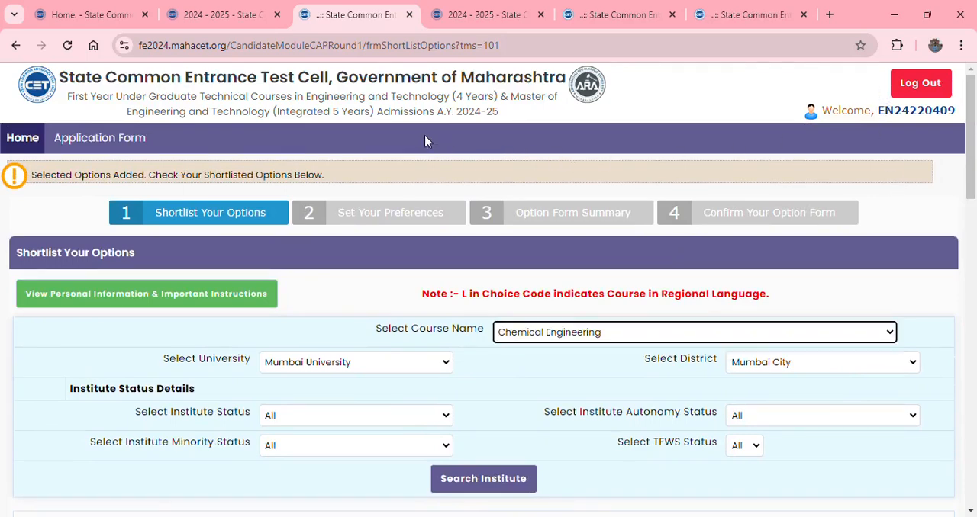
left_click(284, 363)
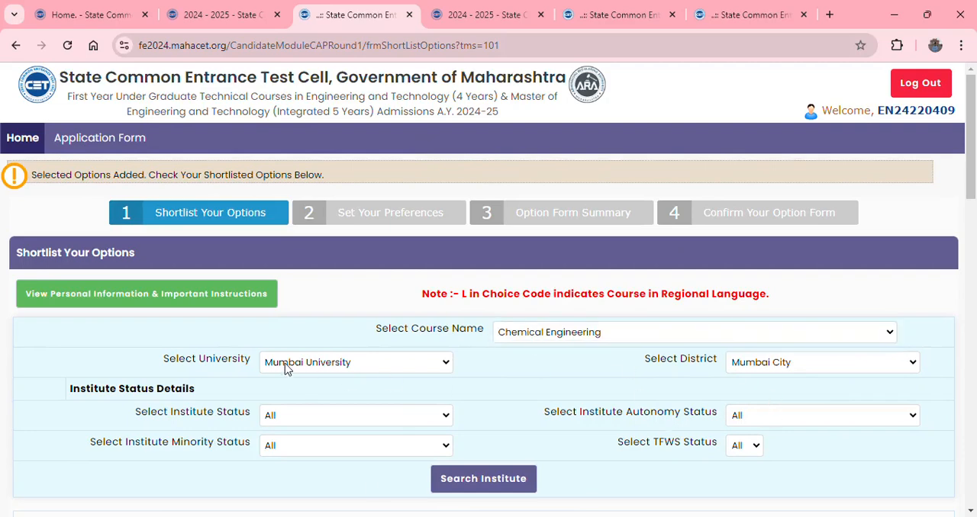
left_click(288, 180)
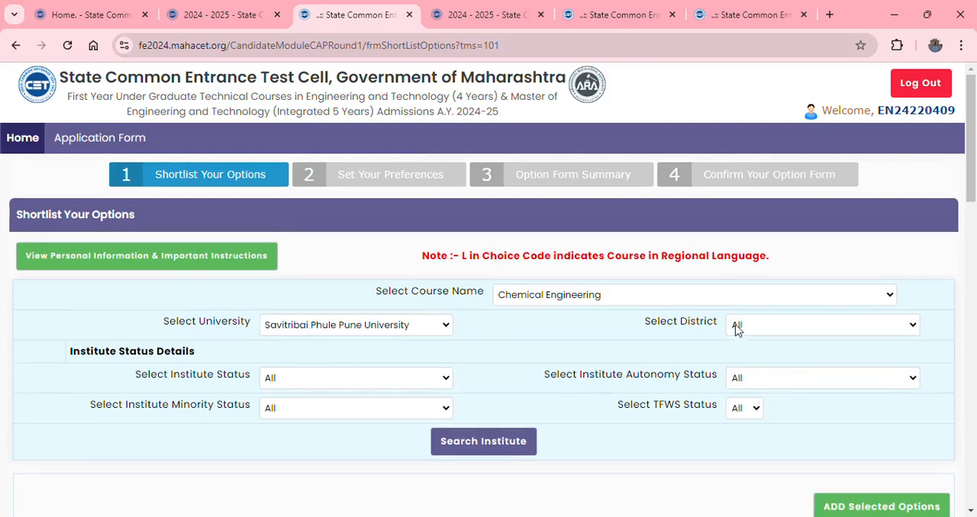
left_click(744, 360)
left_click(497, 457)
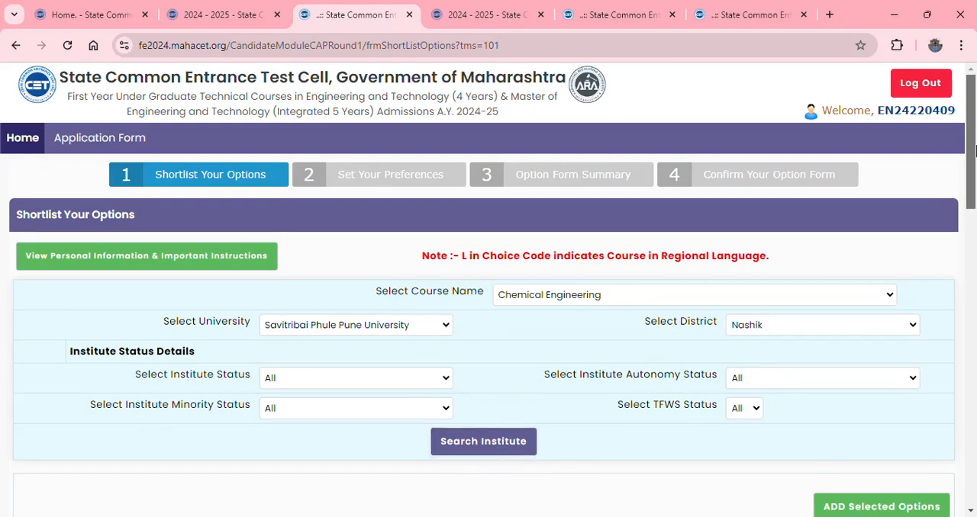
left_click_drag(975, 151, 975, 251)
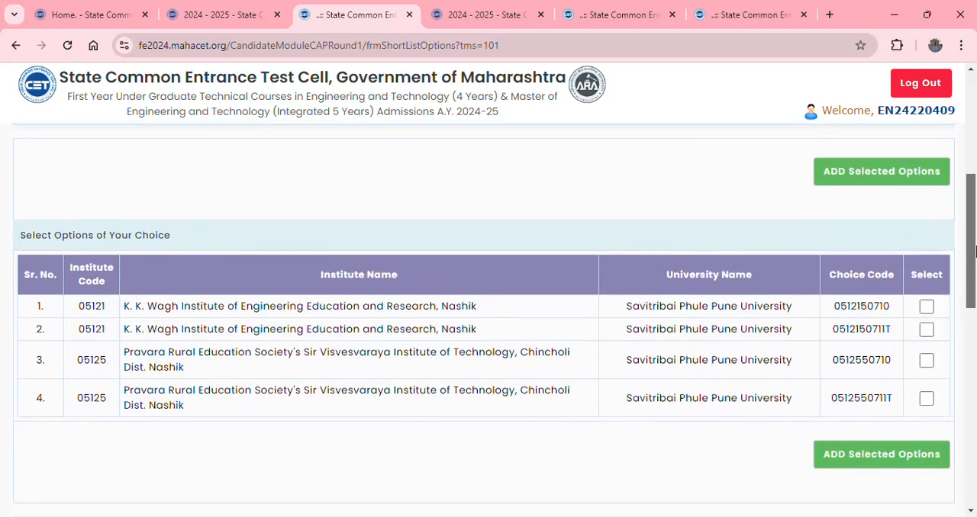
left_click(925, 398)
left_click(924, 363)
scroll(908, 336, "down", 3)
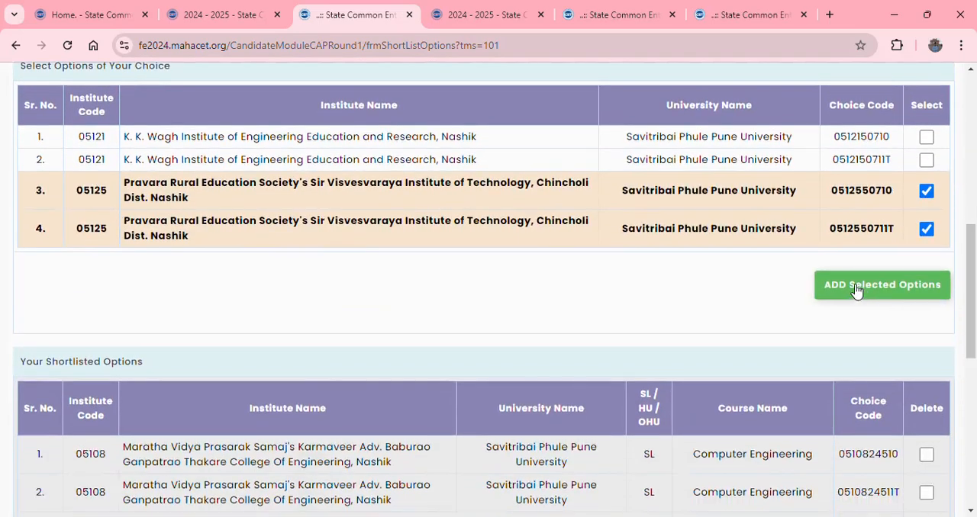
left_click(856, 286)
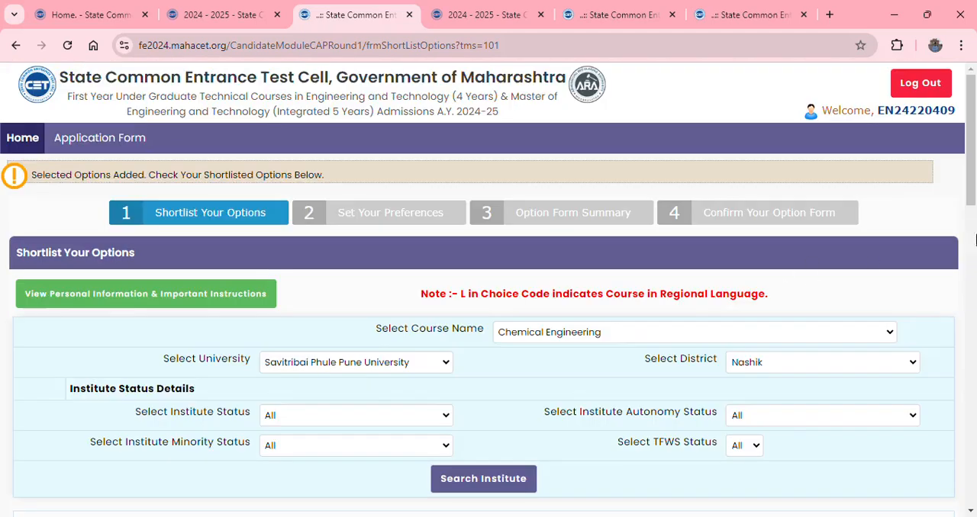
Set the course to Electronics and Computer Engineering and search for matching institutes in the Nashik district
scroll(975, 264, "down", 1)
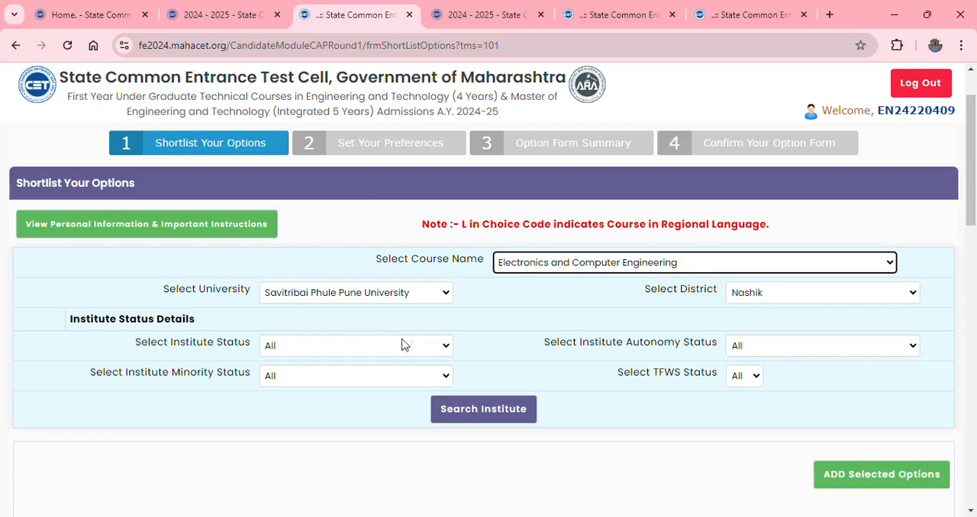
left_click(455, 418)
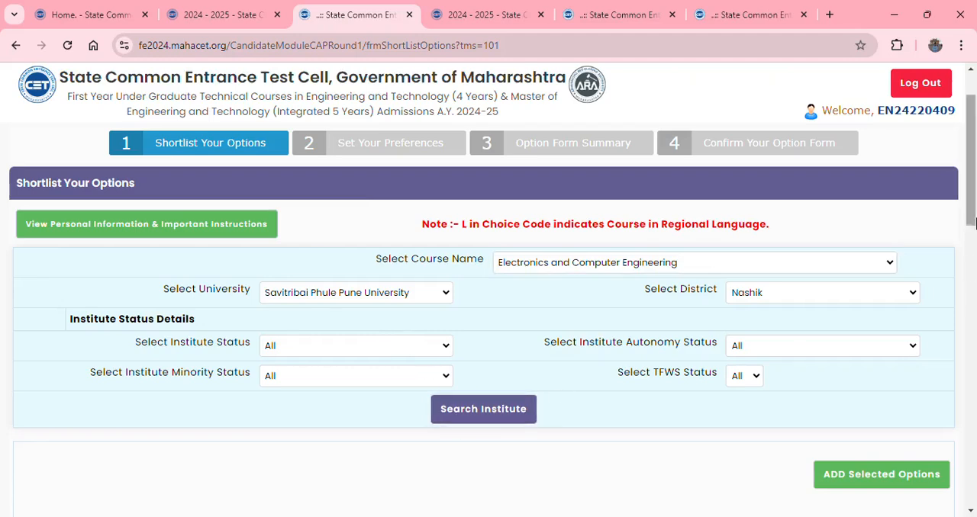
left_click_drag(974, 194, 973, 275)
scroll(974, 275, "up", 3)
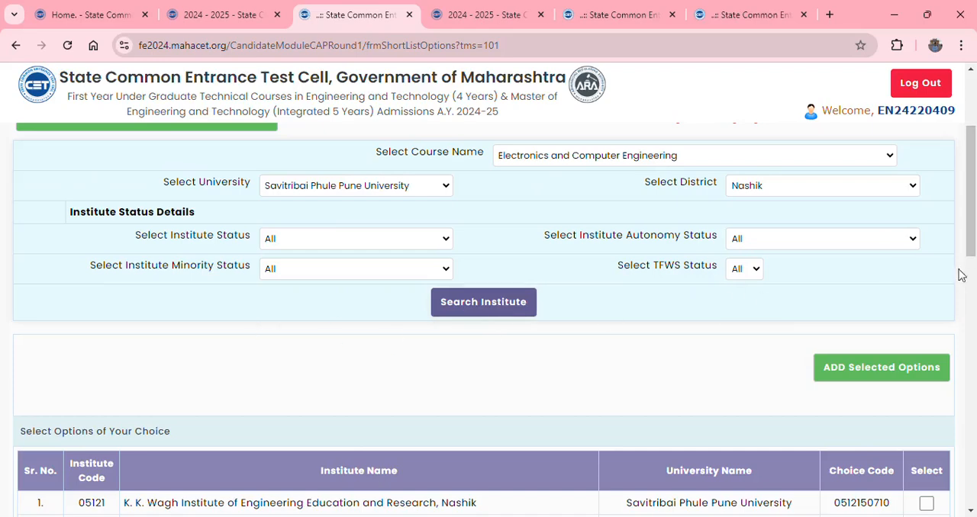
Repeat the Electronics and Computer Engineering search for Nashik, then widen it by searching with the district set to All
mouse_move(974, 198)
left_mouse_down()
mouse_move(974, 258)
mouse_move(974, 203)
left_mouse_up()
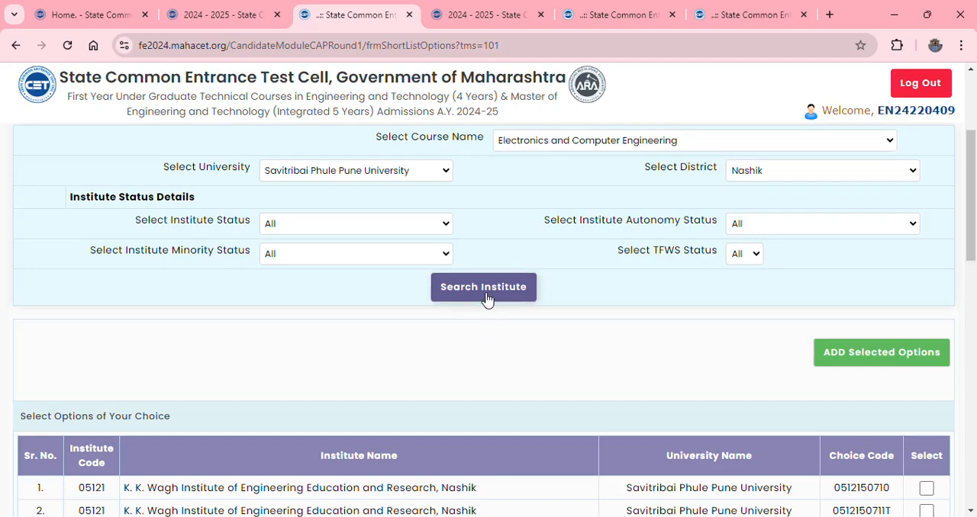
left_click_drag(973, 185, 975, 152)
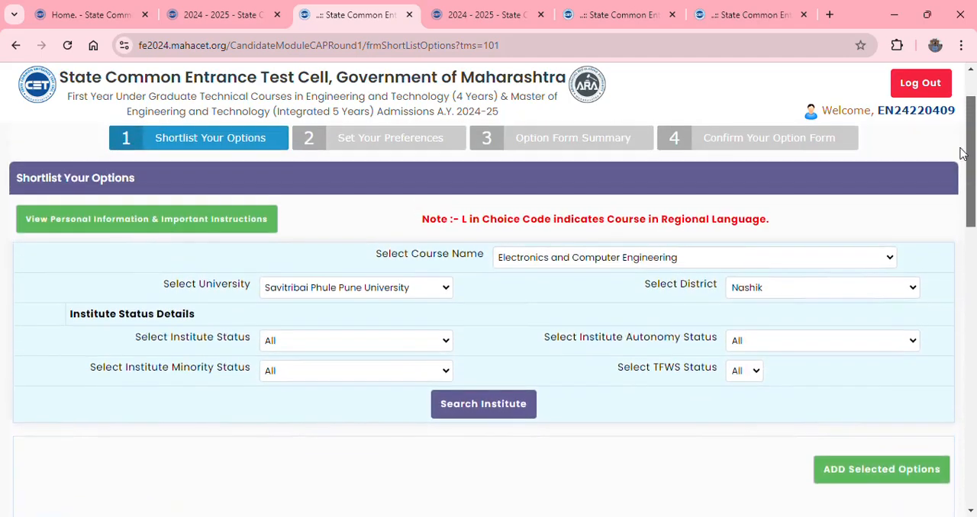
left_click(496, 414)
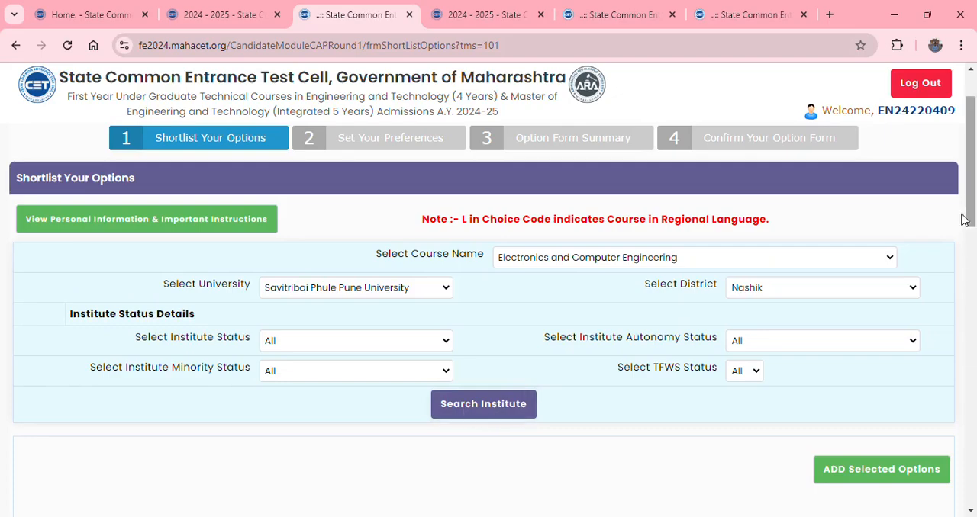
mouse_move(975, 190)
left_mouse_down()
mouse_move(975, 467)
mouse_move(975, 192)
left_mouse_up()
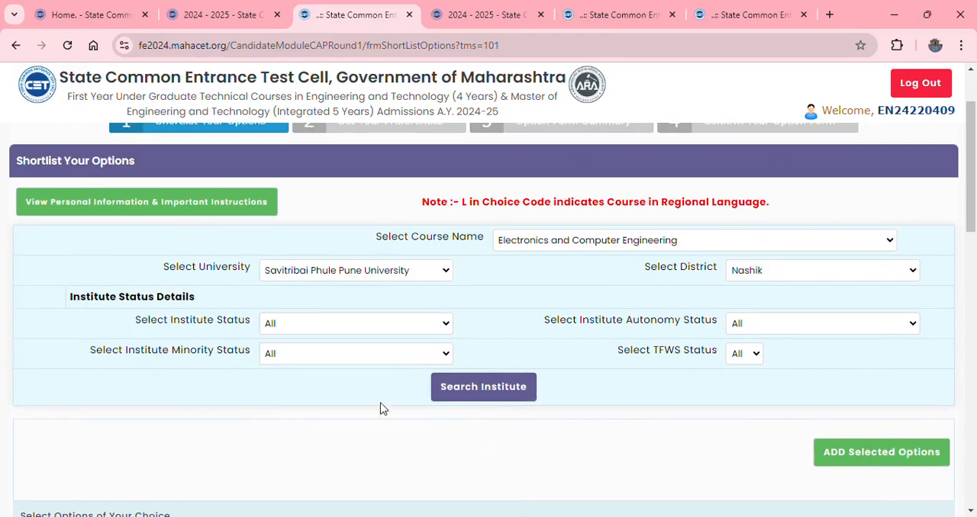
left_click(745, 266)
left_click(756, 290)
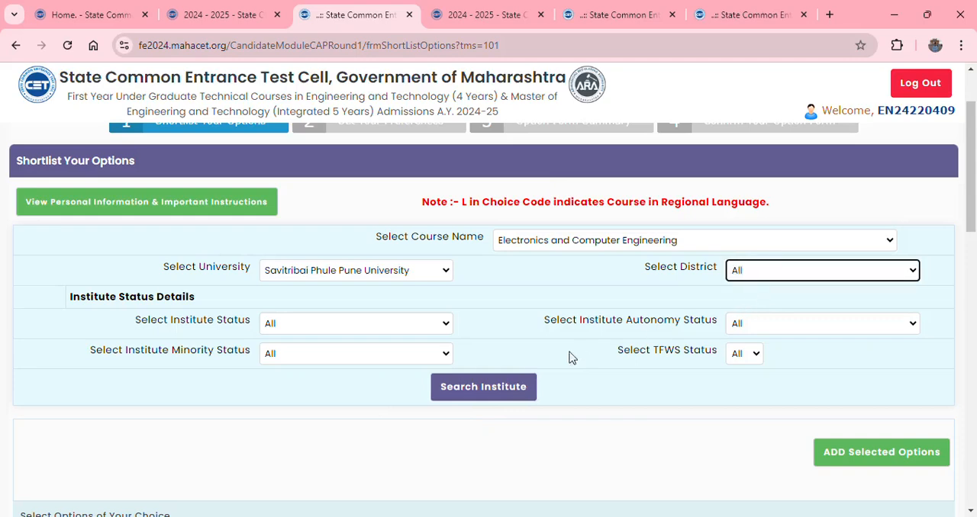
left_click(484, 392)
Save the shortlisted options and proceed to setting preferences
left_click_drag(972, 186, 975, 456)
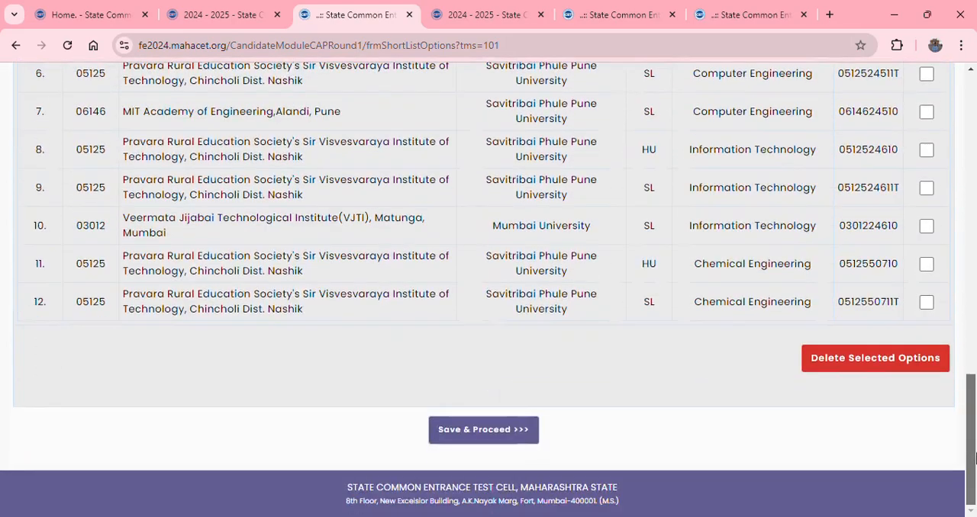
left_click(494, 431)
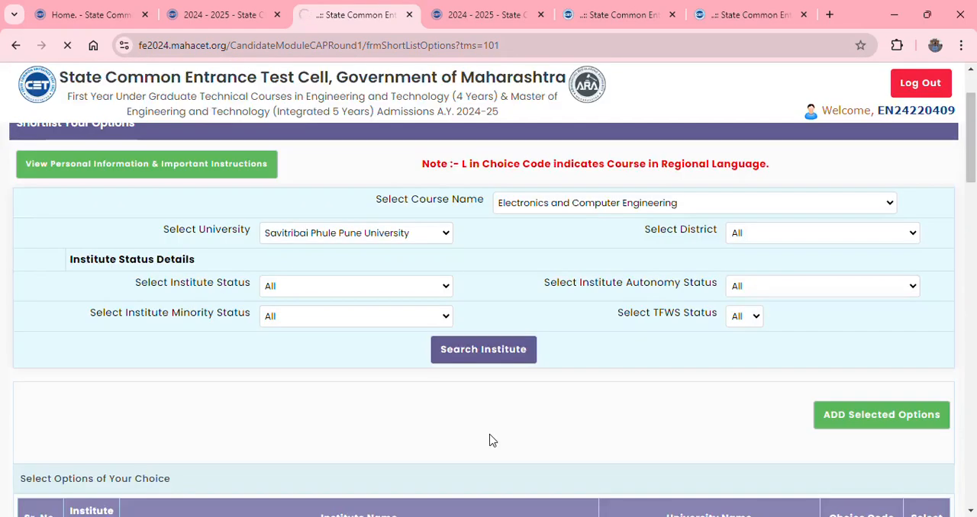
left_click_drag(972, 138, 976, 201)
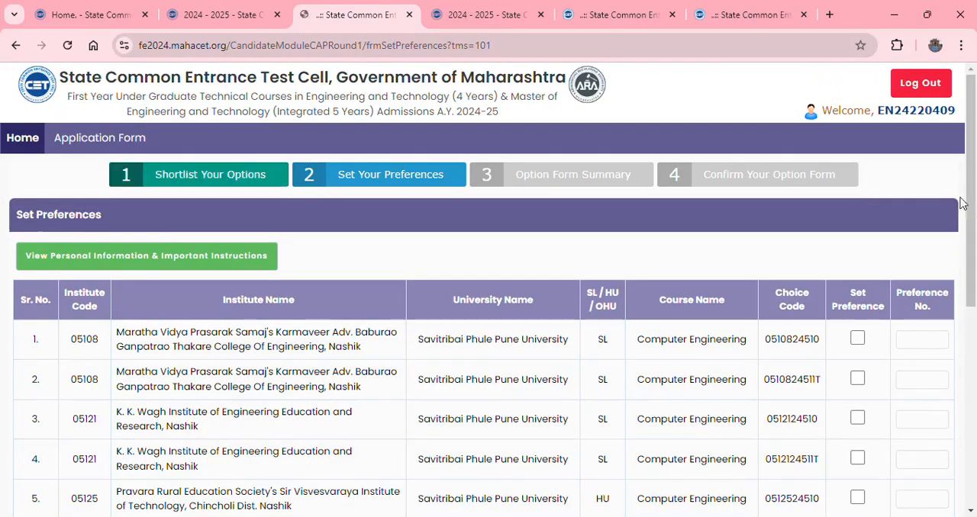
mouse_move(974, 276)
left_mouse_down()
mouse_move(975, 402)
mouse_move(961, 263)
left_mouse_up()
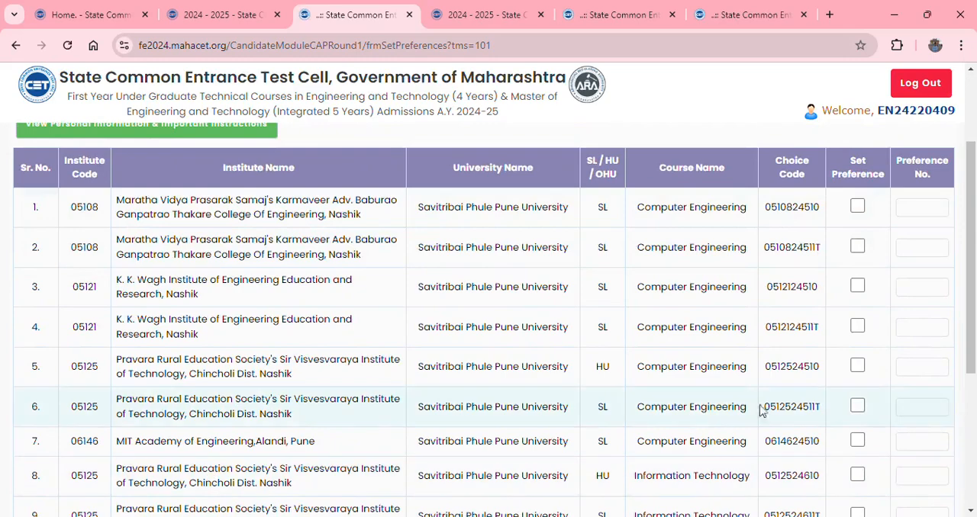
scroll(856, 402, "down", 3)
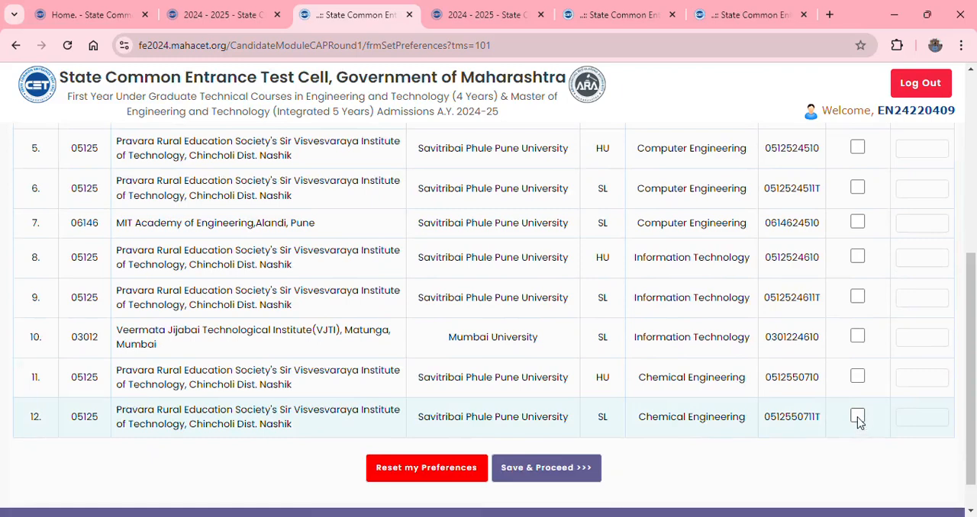
left_click(857, 418)
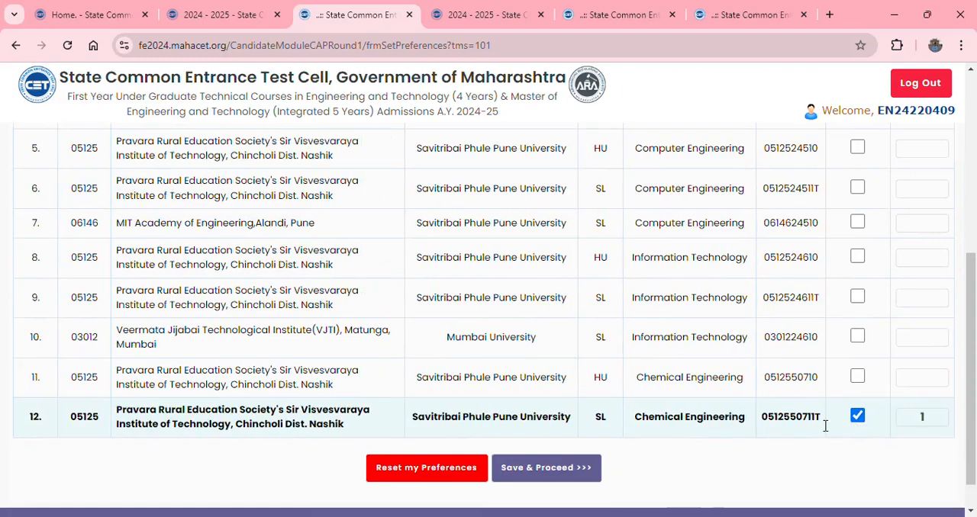
left_click(858, 377)
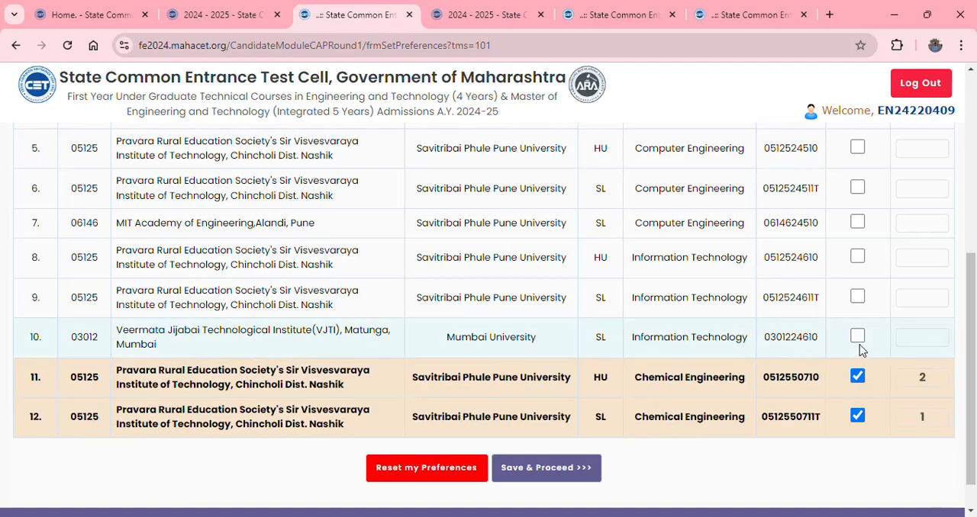
left_click_drag(969, 324, 968, 192)
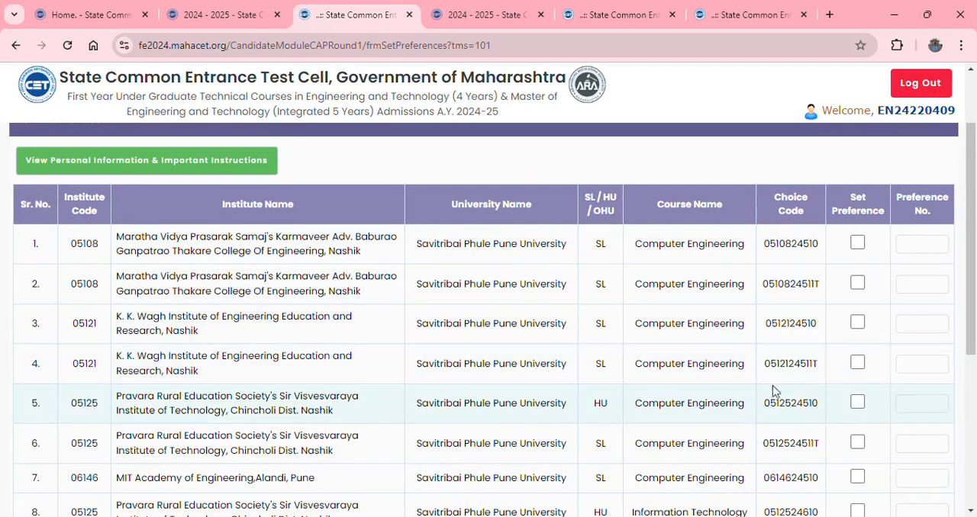
left_click(857, 364)
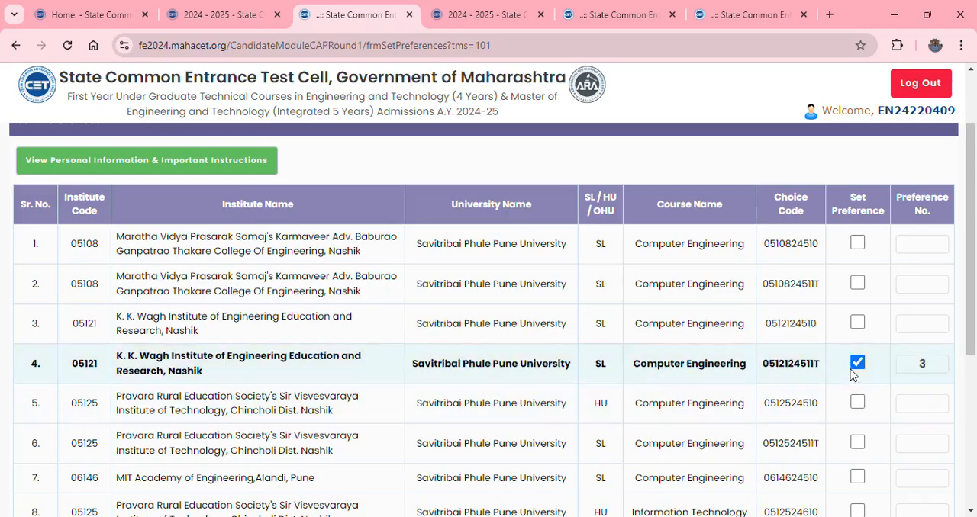
left_click(857, 365)
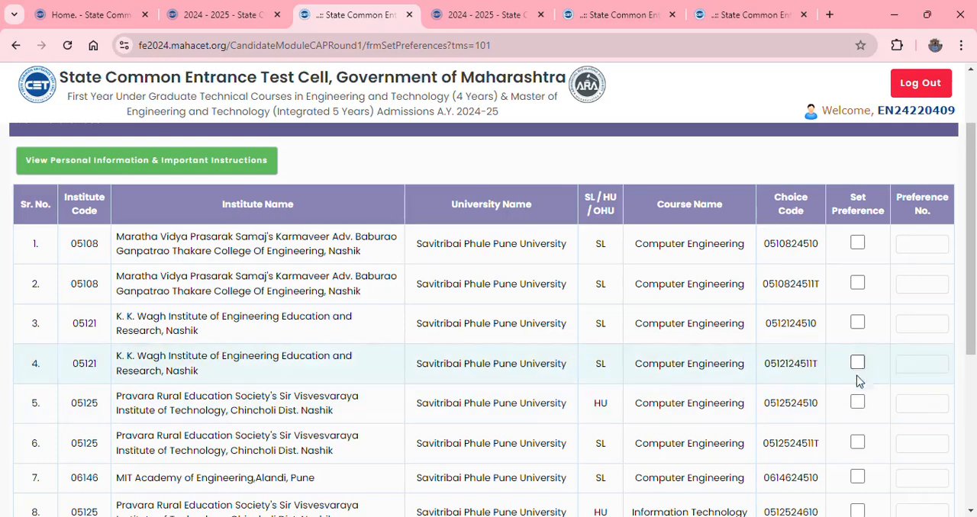
left_click(857, 443)
left_click(856, 402)
left_click_drag(969, 285, 974, 359)
left_click_drag(972, 359, 973, 396)
left_click(857, 316)
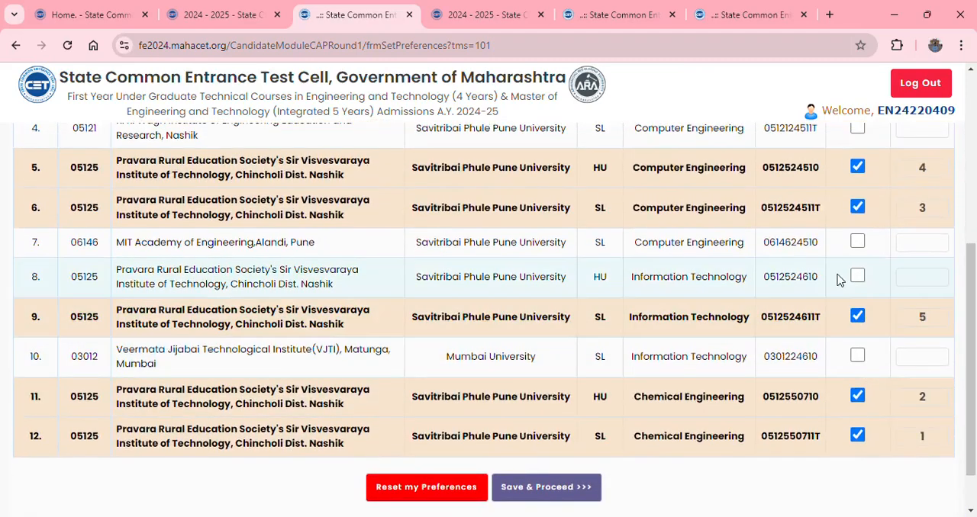
left_click(857, 276)
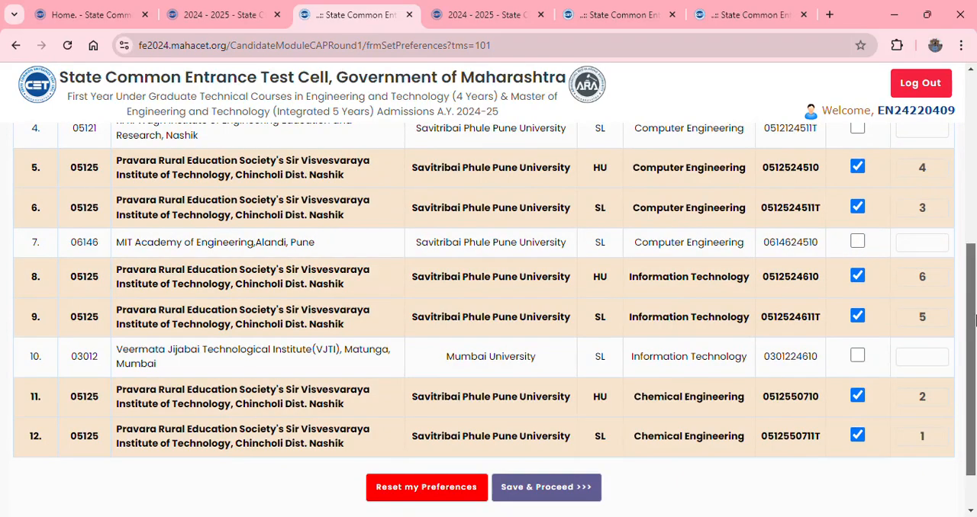
scroll(973, 320, "up", 3)
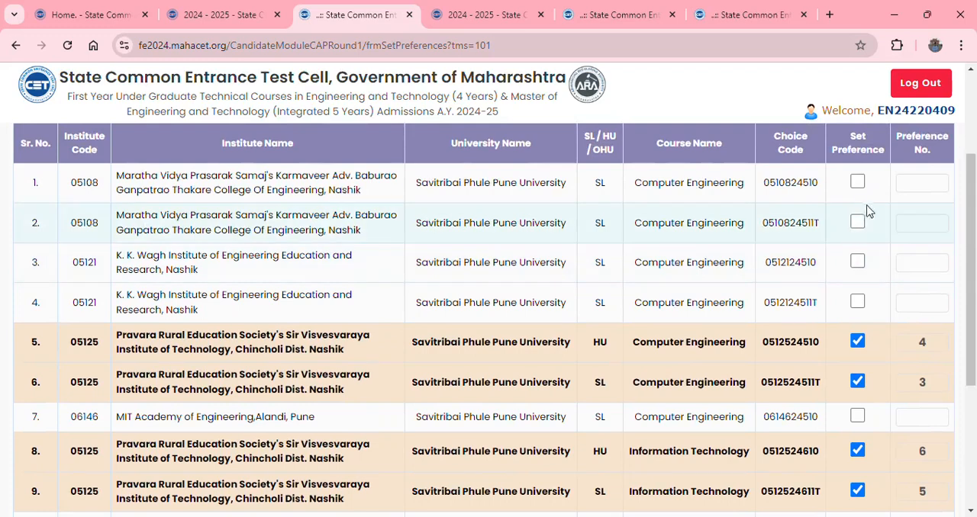
left_click(857, 222)
left_click(856, 182)
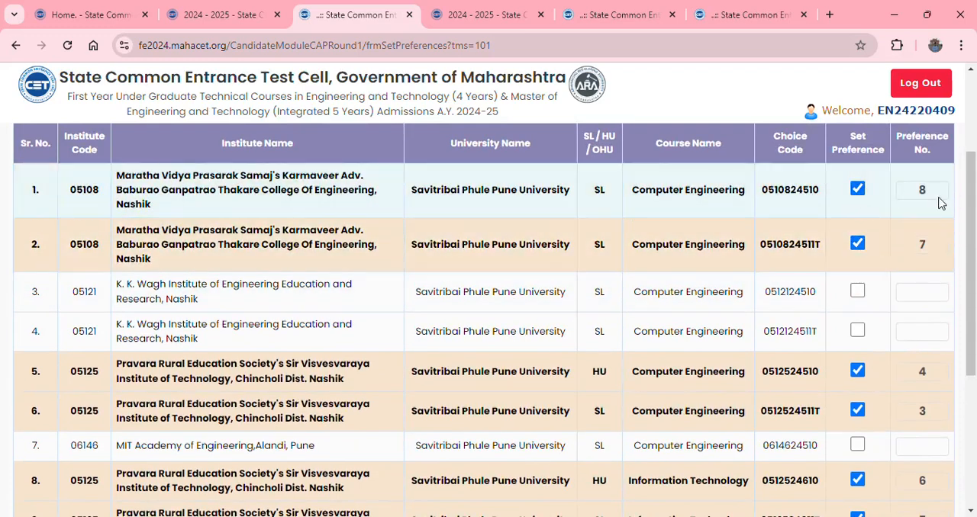
left_click(856, 331)
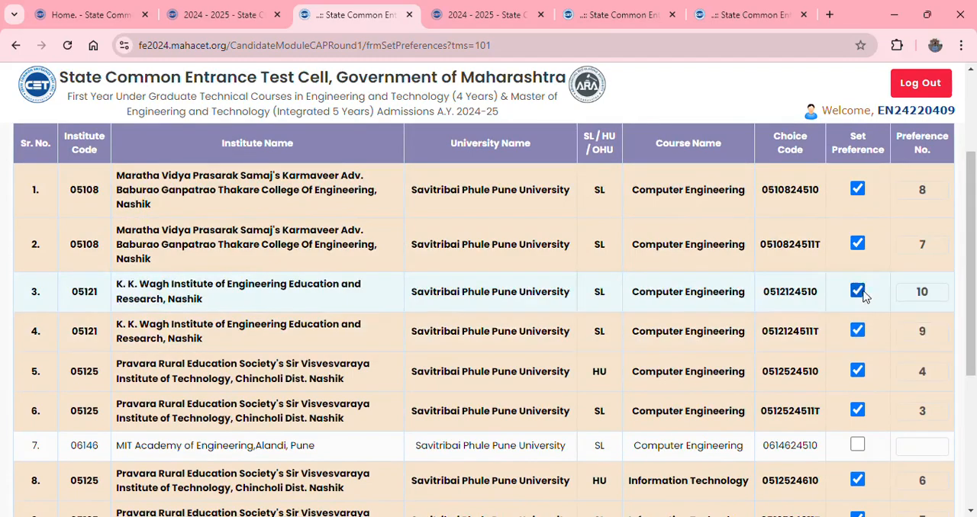
left_click(857, 291)
scroll(861, 305, "down", 3)
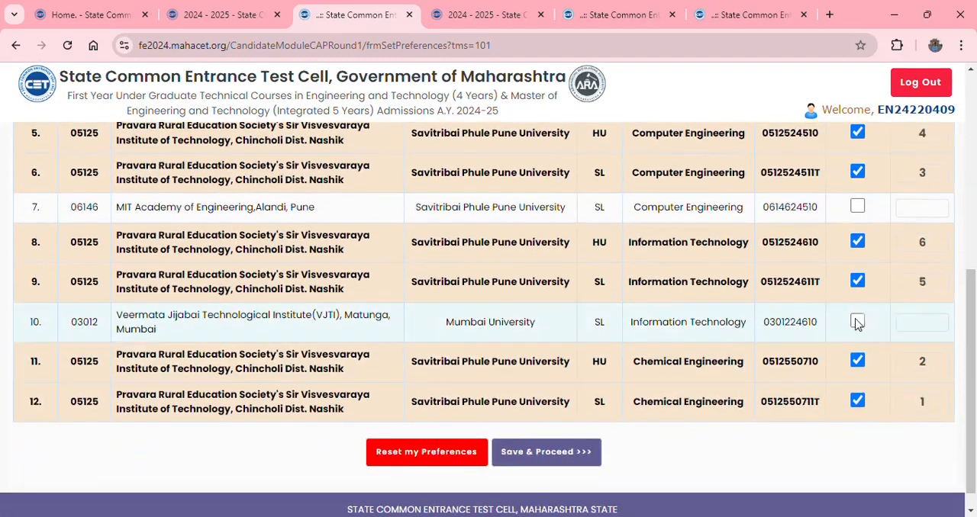
left_click(856, 322)
left_click(856, 206)
scroll(975, 328, "down", 1)
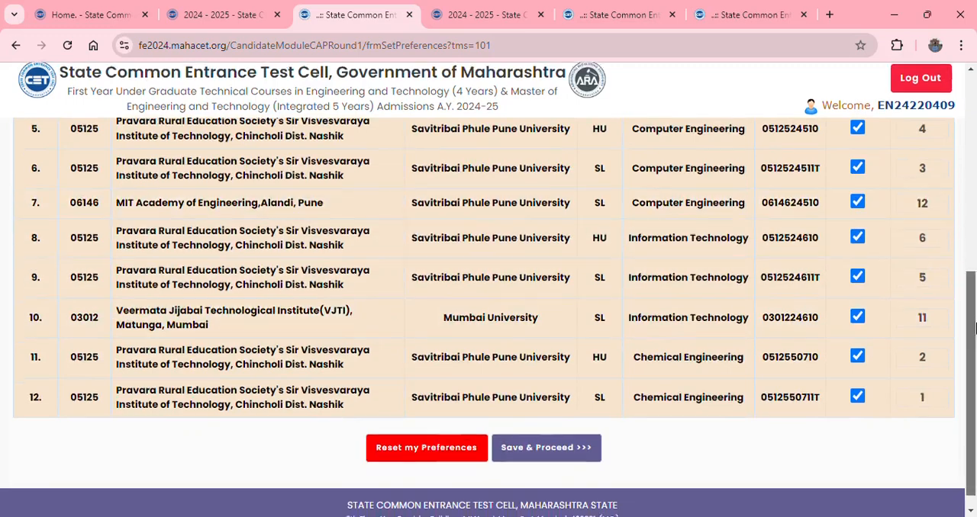
scroll(975, 328, "down", 1)
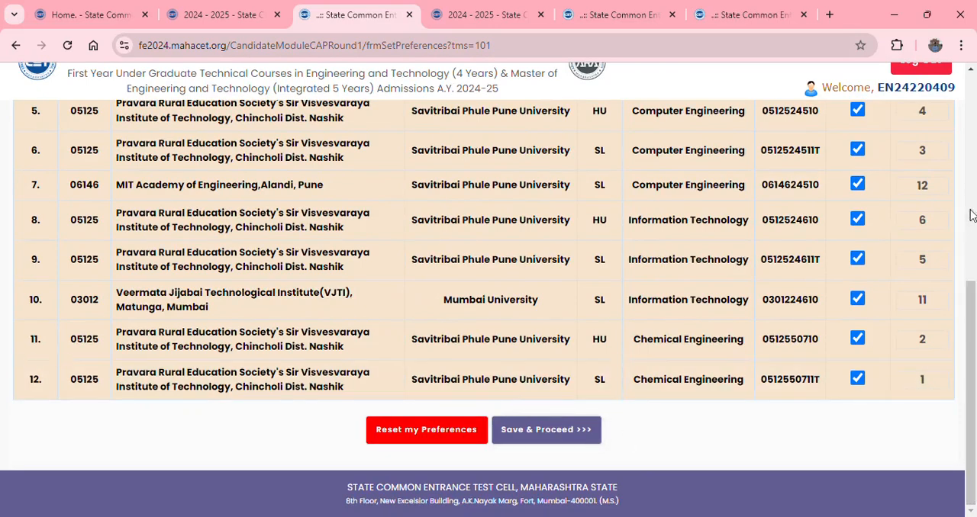
Save the preferences, review the option form summary and proceed to the confirmation stage
left_click(563, 432)
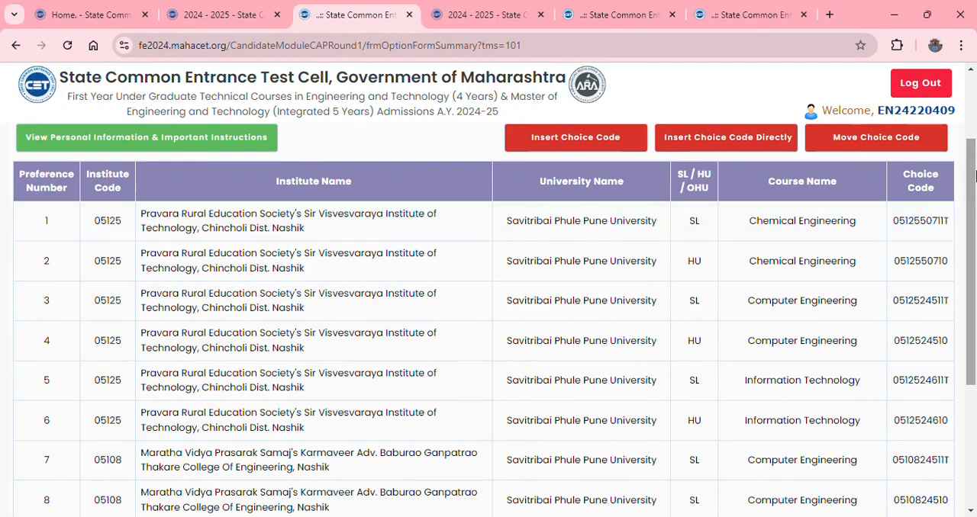
left_click_drag(974, 178, 973, 306)
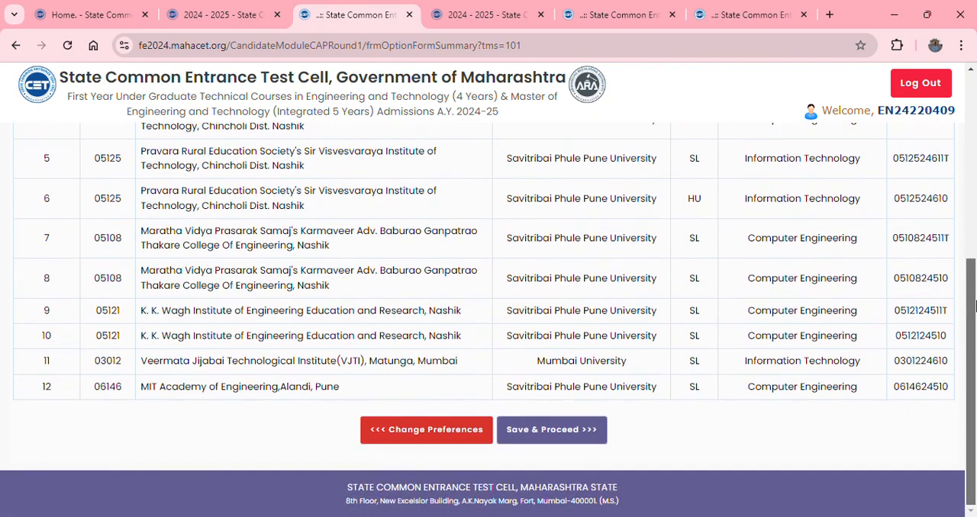
left_click(544, 432)
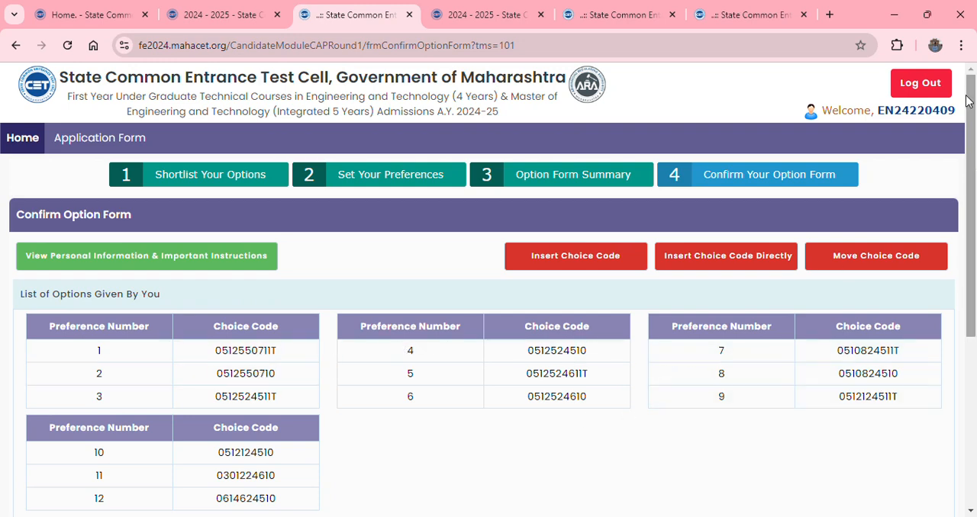
Proceed to confirm the option form and agree that the choices cannot be changed after confirmation
left_click_drag(972, 99, 972, 261)
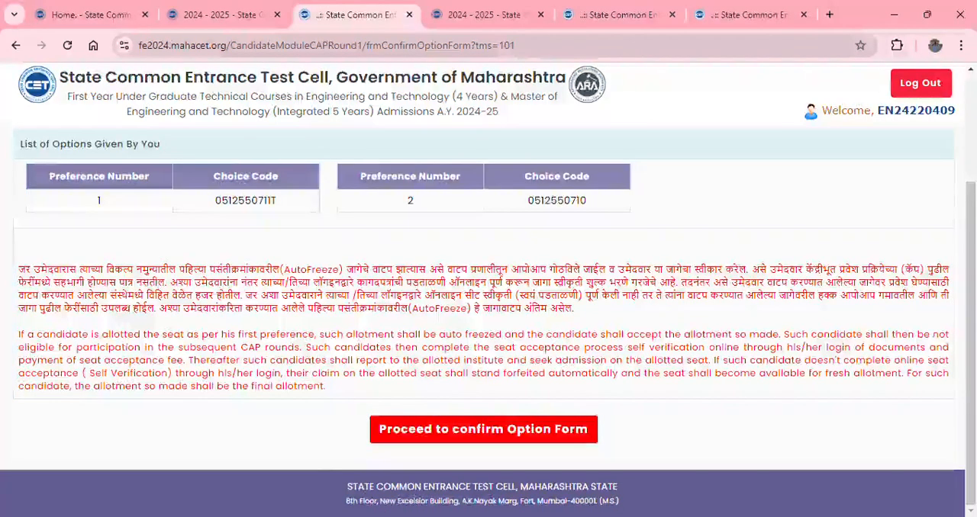
left_click(525, 437)
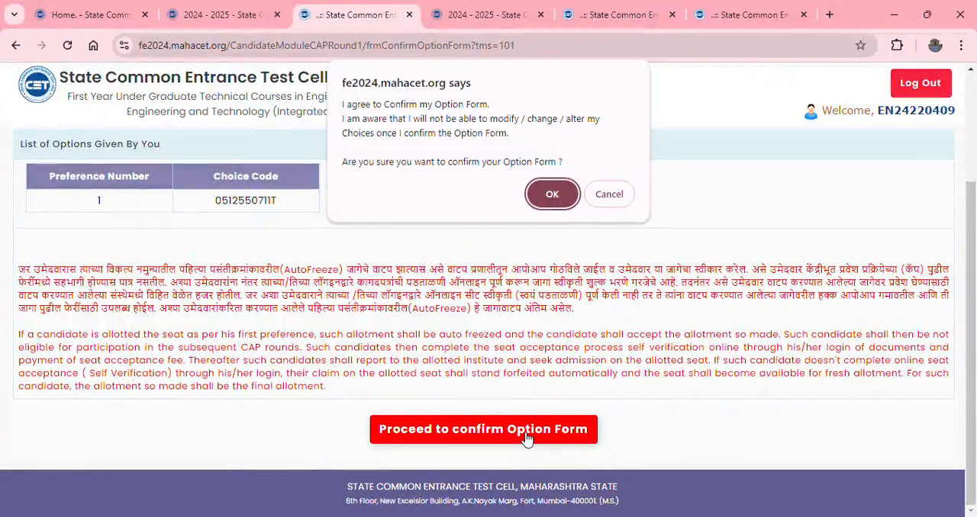
left_click(549, 199)
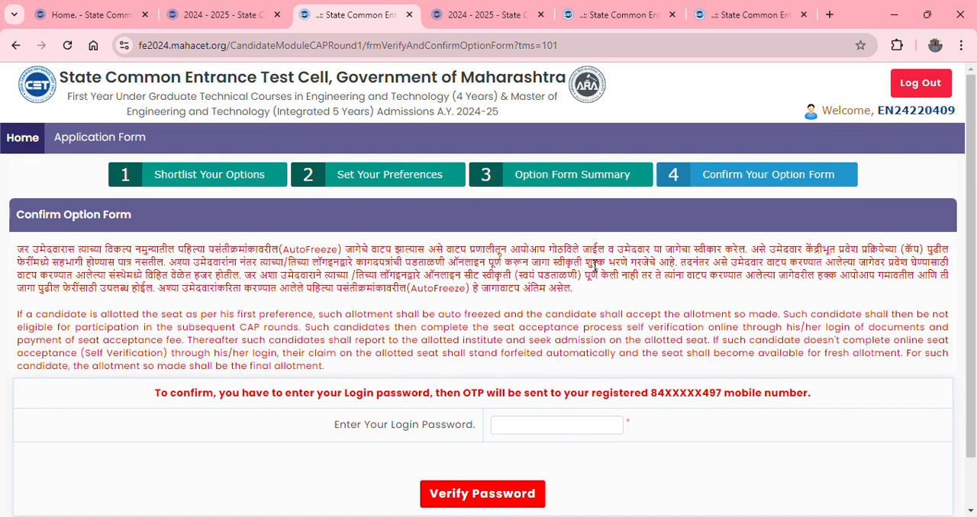
Enter the login password and submit it for verification
left_click(520, 428)
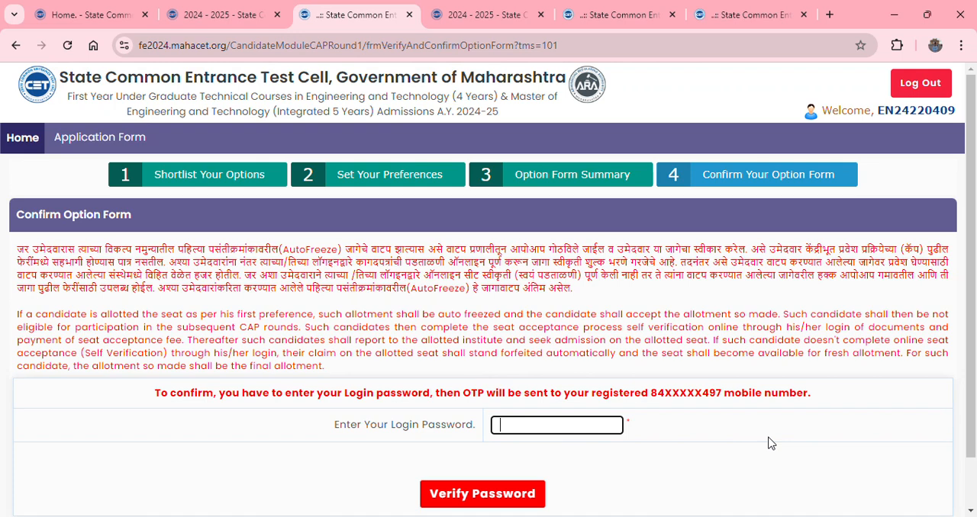
type("********")
left_click(479, 496)
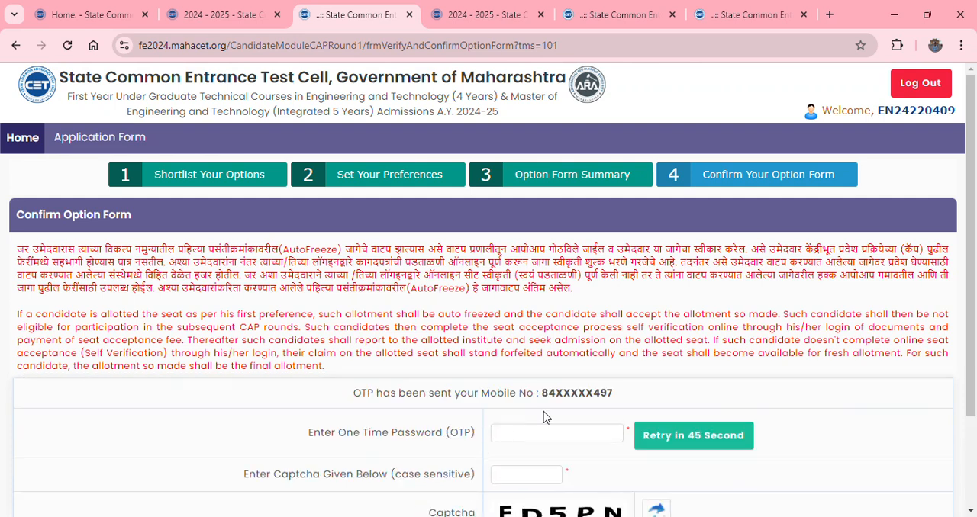
Enter the one-time password sent to the registered mobile number for option form confirmation
left_click(544, 439)
scroll(373, 378, "down", 1)
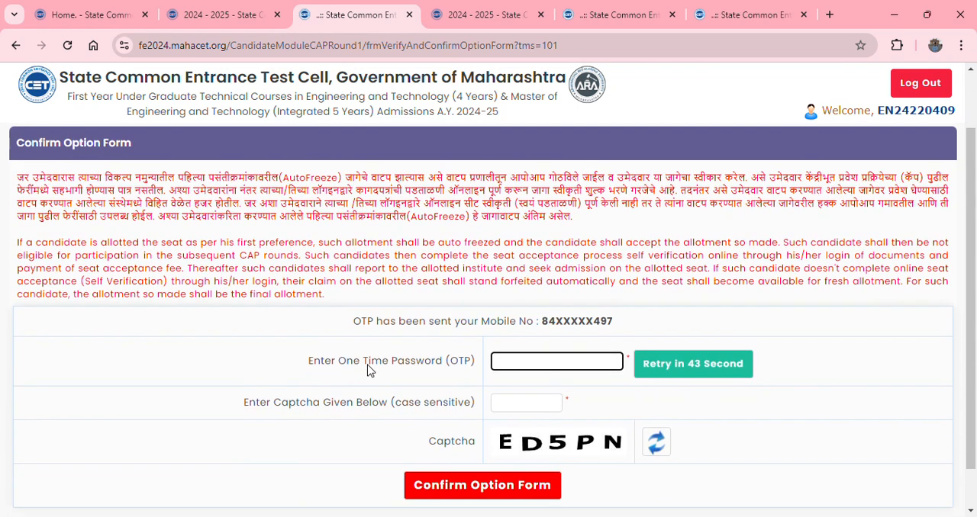
left_click(518, 410)
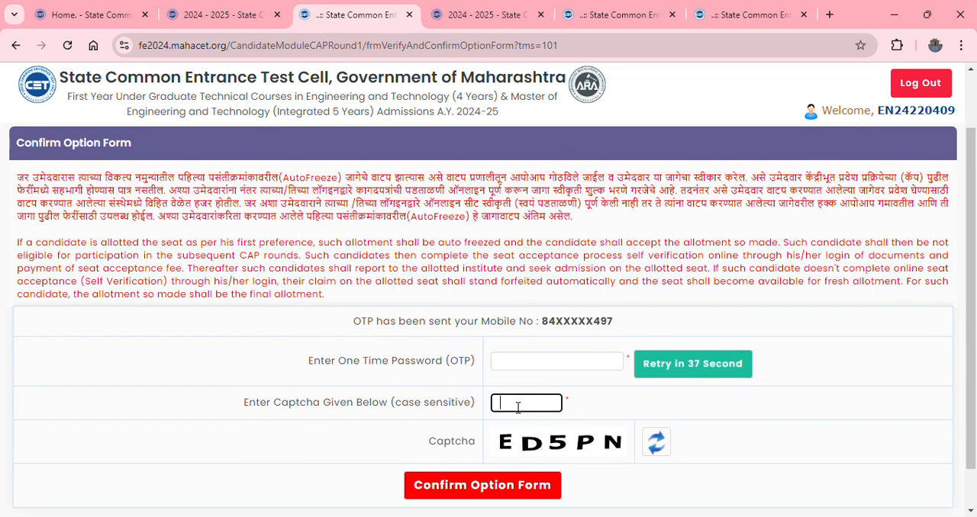
left_click(539, 367)
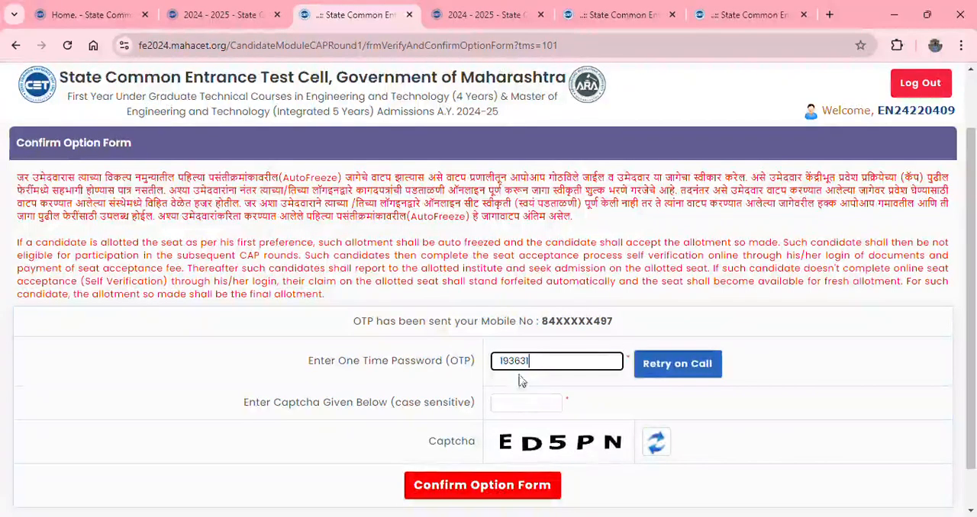
Enter the case-sensitive captcha exactly as displayed and confirm the option form
left_click(515, 407)
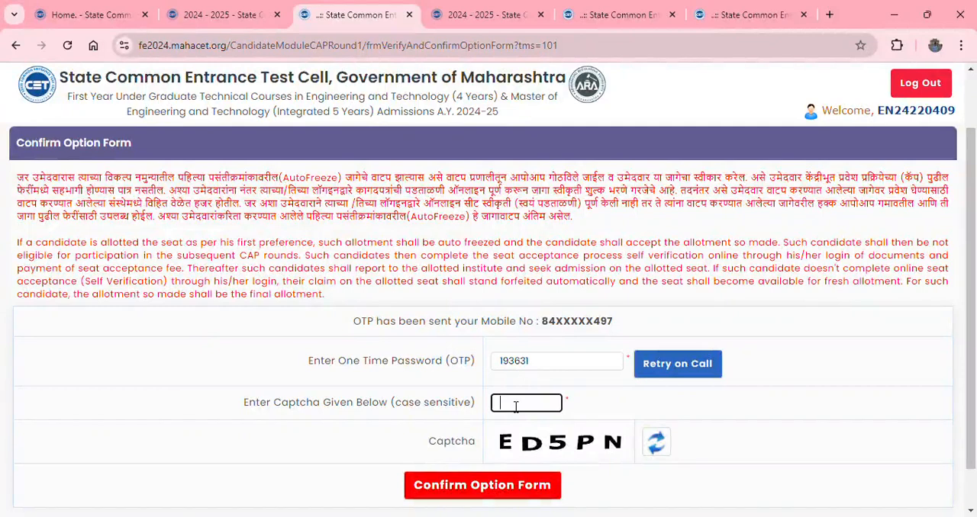
type("ED5PN")
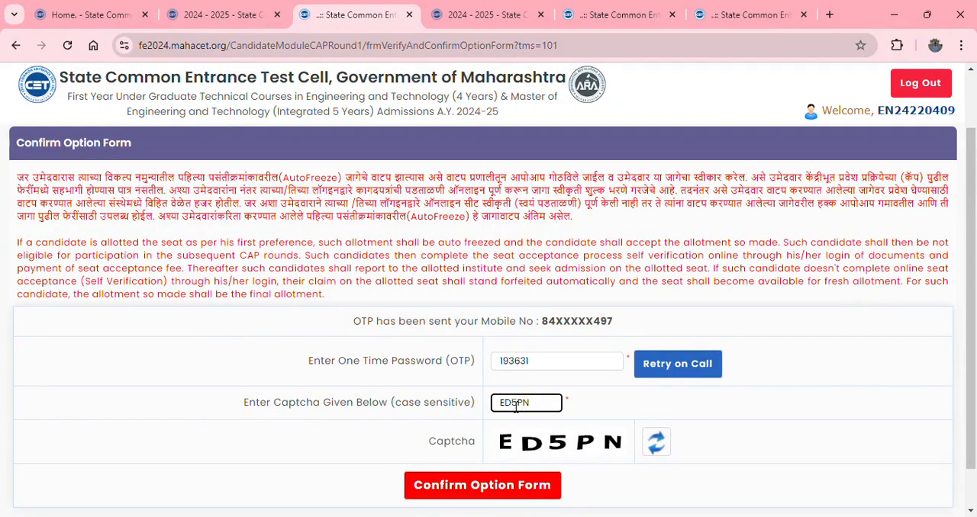
left_click(473, 490)
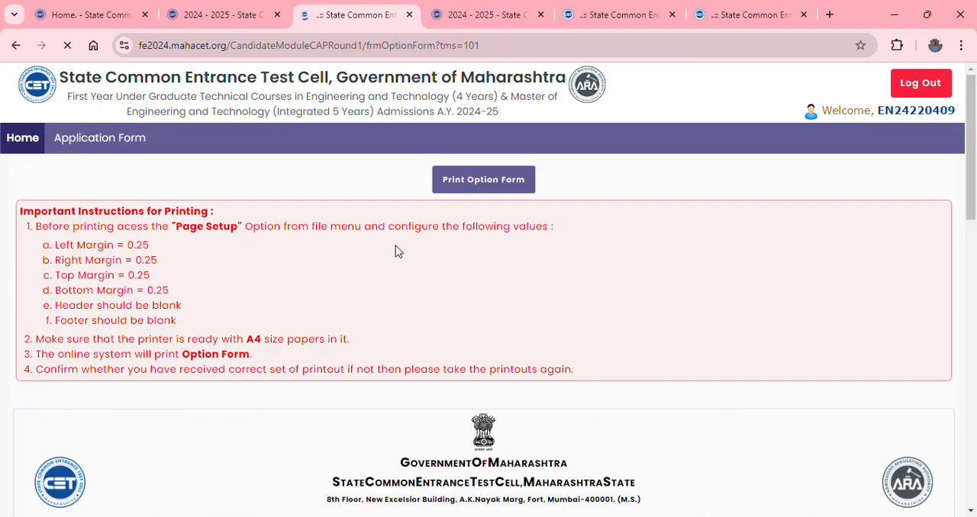
Review the confirmed option form receipt, including its preferences, declaration and printing instructions, and try to open the application form page
left_click_drag(974, 137, 974, 377)
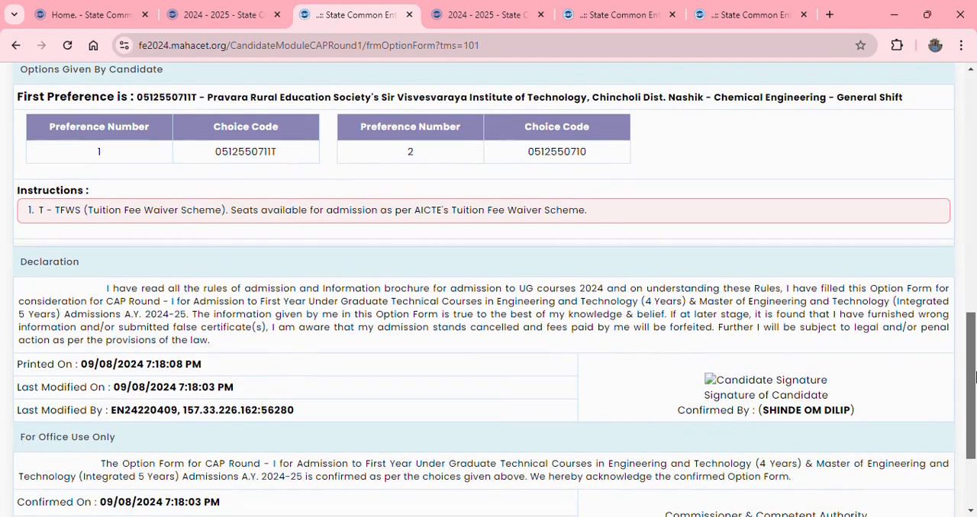
left_click_drag(974, 377, 973, 126)
left_click(100, 139)
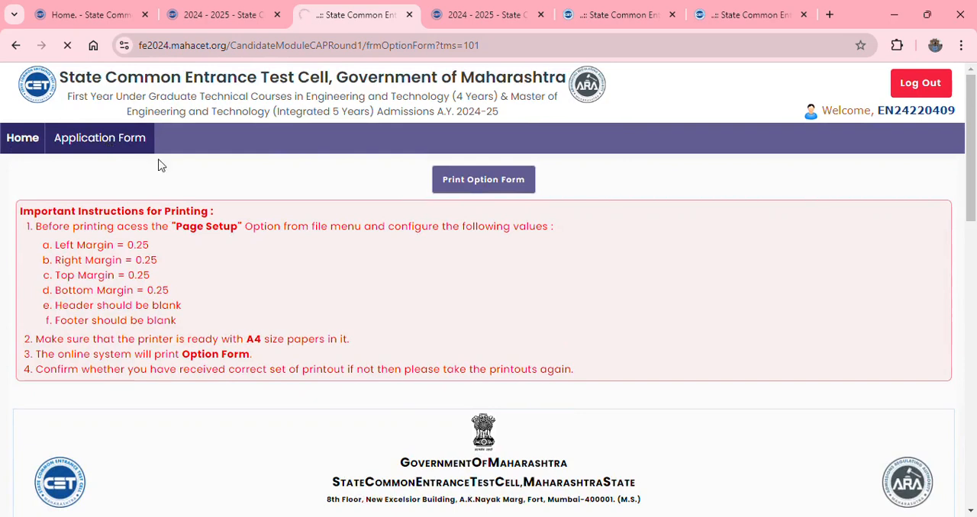
left_click_drag(976, 203, 976, 167)
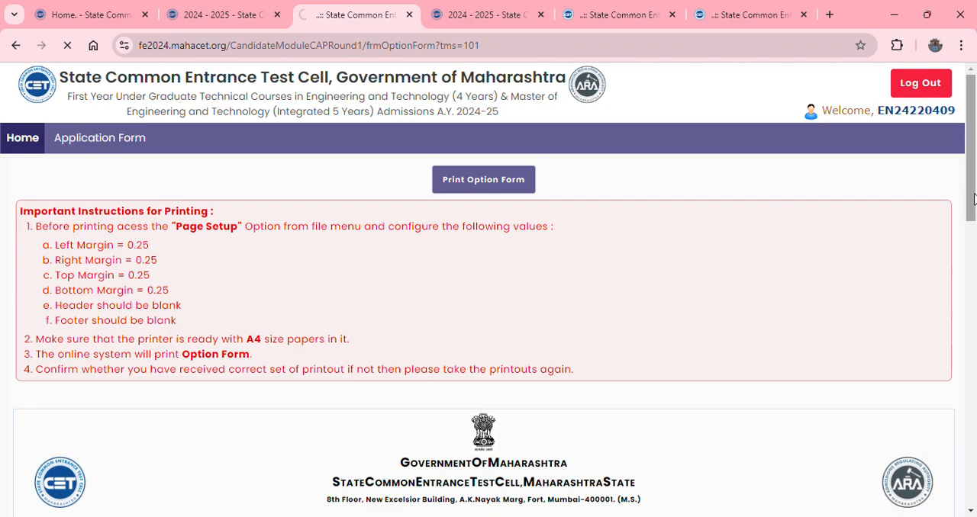
left_click_drag(970, 191, 961, 211)
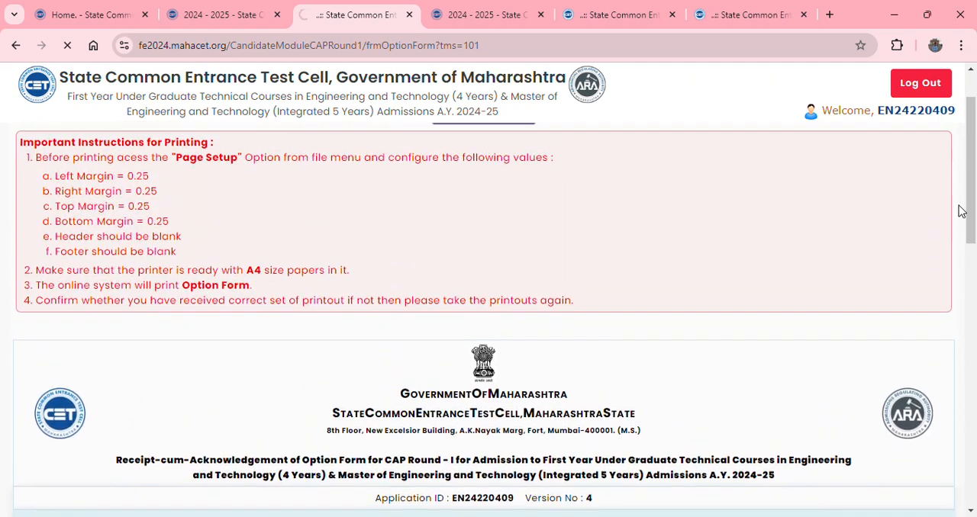